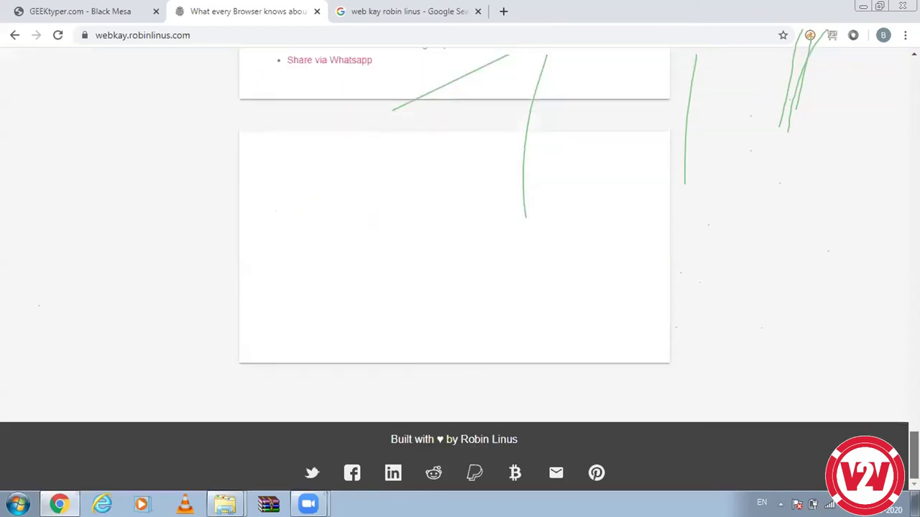
Step: Scroll the webkay page back up to its title, then minimize Chrome to reveal the desktop
scroll(460, 259, up, 5)
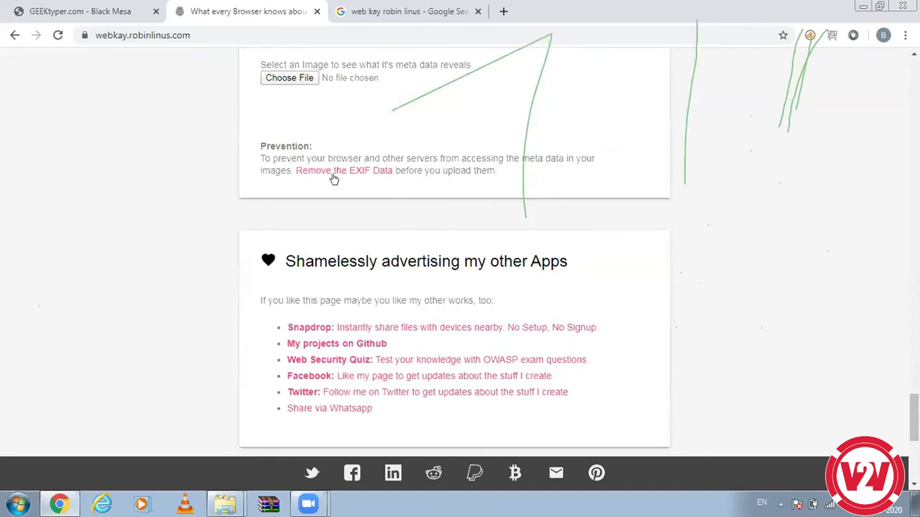
scroll(876, 396, up, 6)
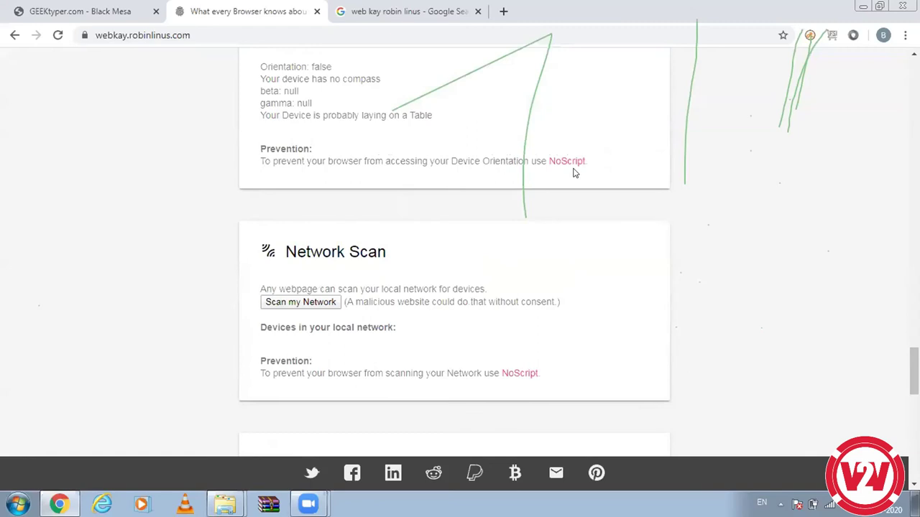
scroll(718, 278, up, 6)
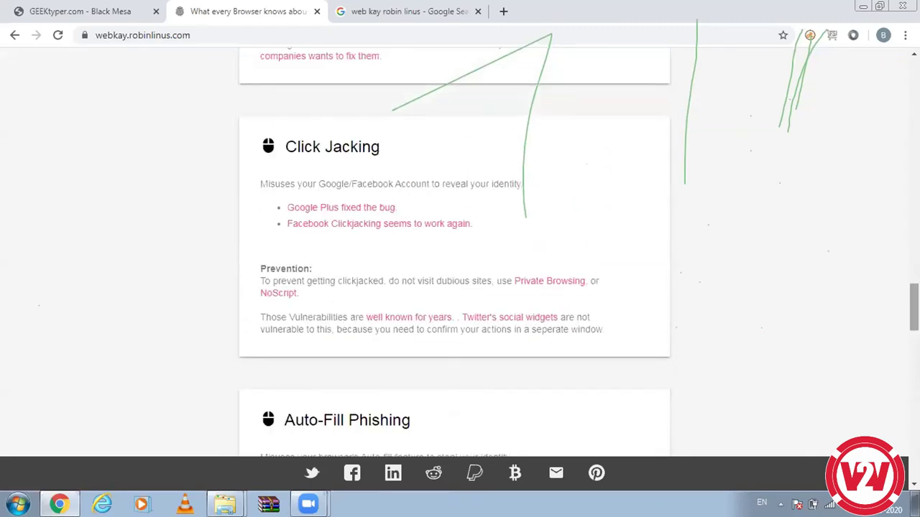
scroll(911, 302, up, 15)
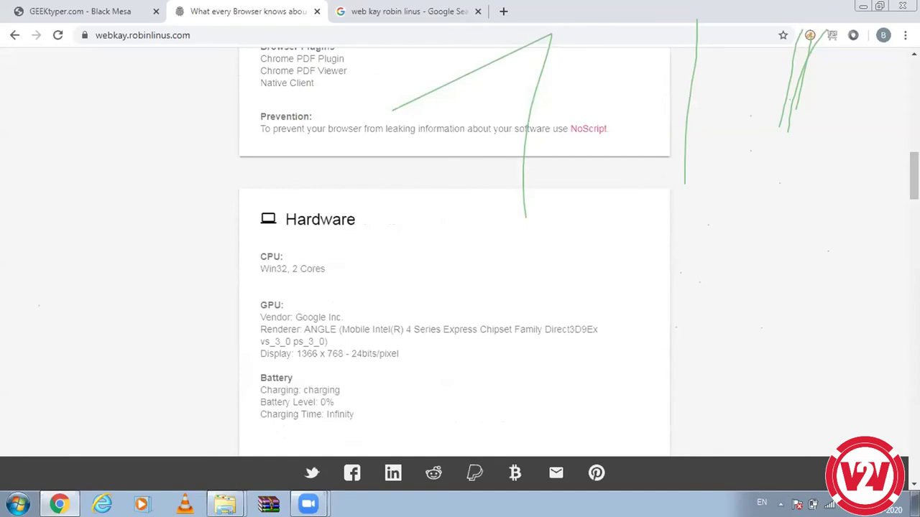
scroll(913, 176, up, 10)
scroll(460, 259, up, 2)
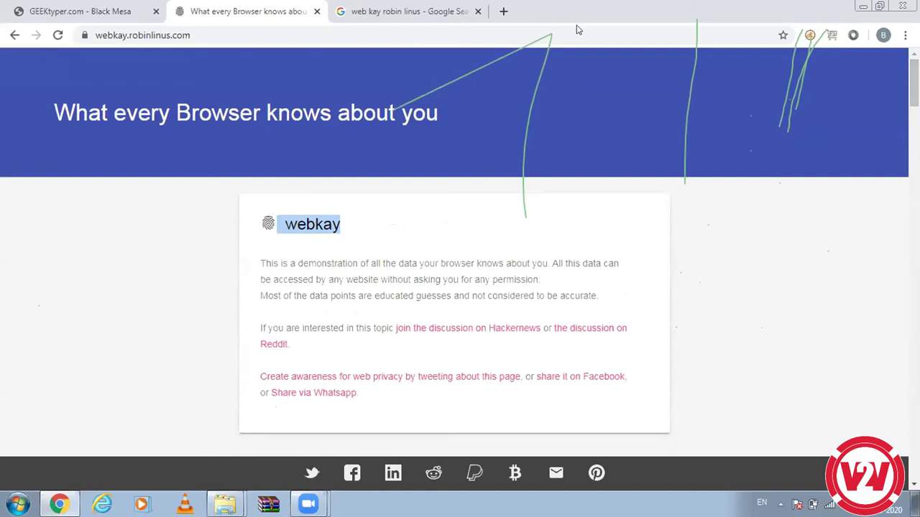
click(863, 6)
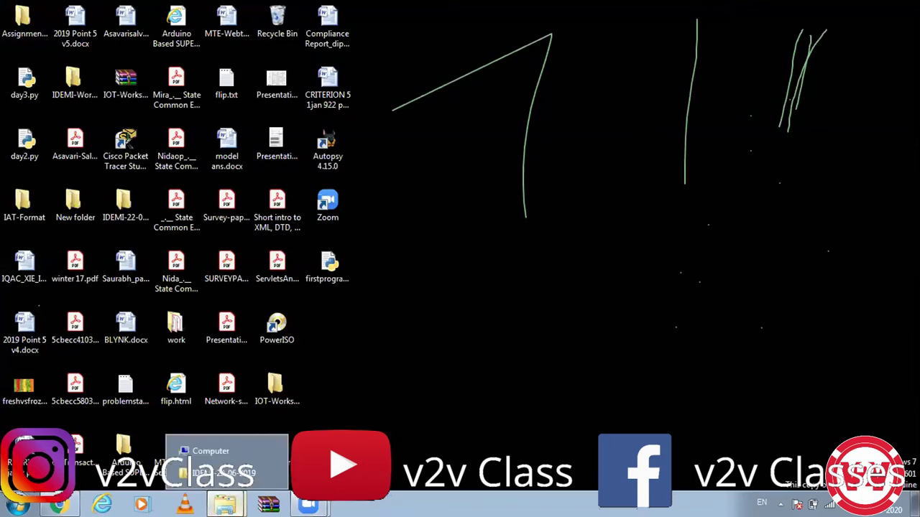
Step: Bring up the IDEMI-22-06-2019 folder window and select kali-linux-2016.2-amd64.iso
click(216, 472)
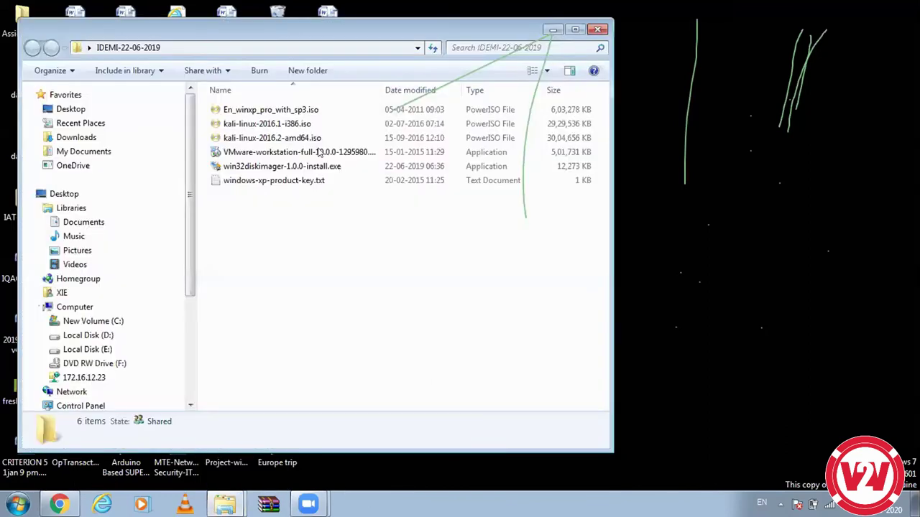
click(309, 138)
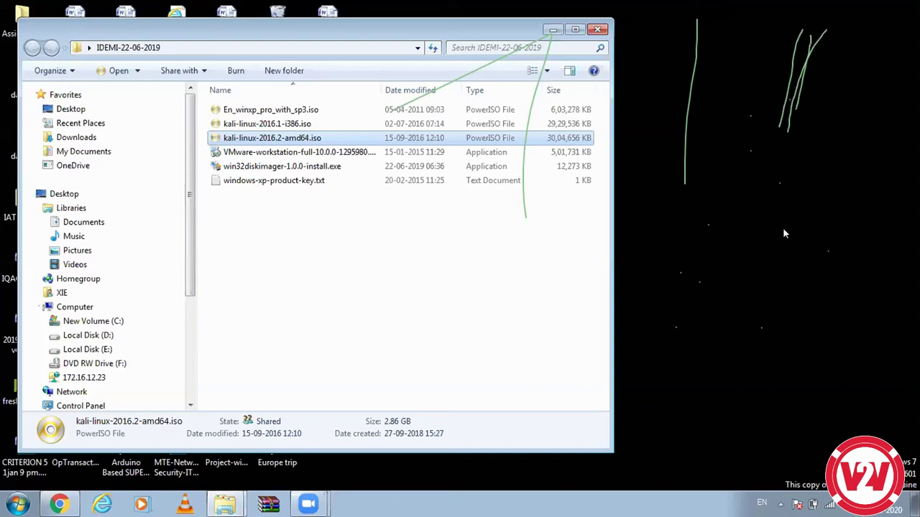
Step: Run the VMware Workstation full installer from the IDEMI-22-06-2019 folder
click(756, 191)
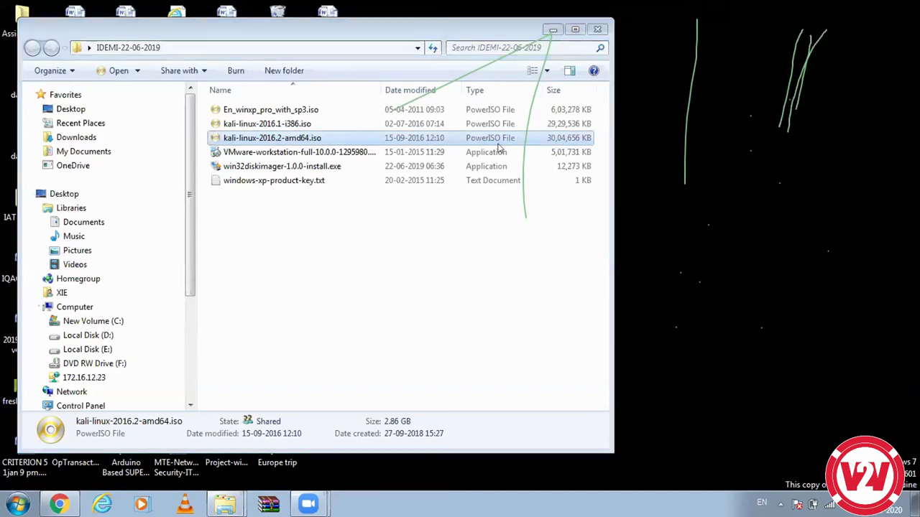
click(343, 157)
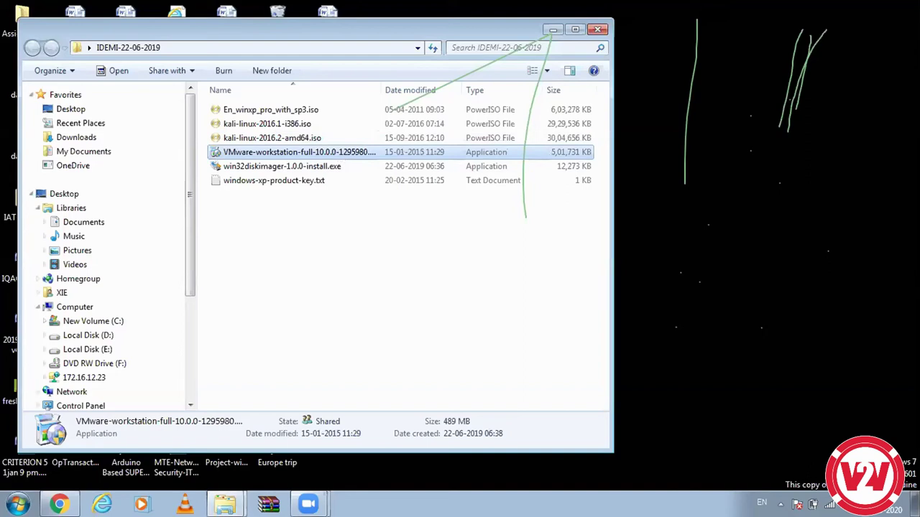
double_click(370, 158)
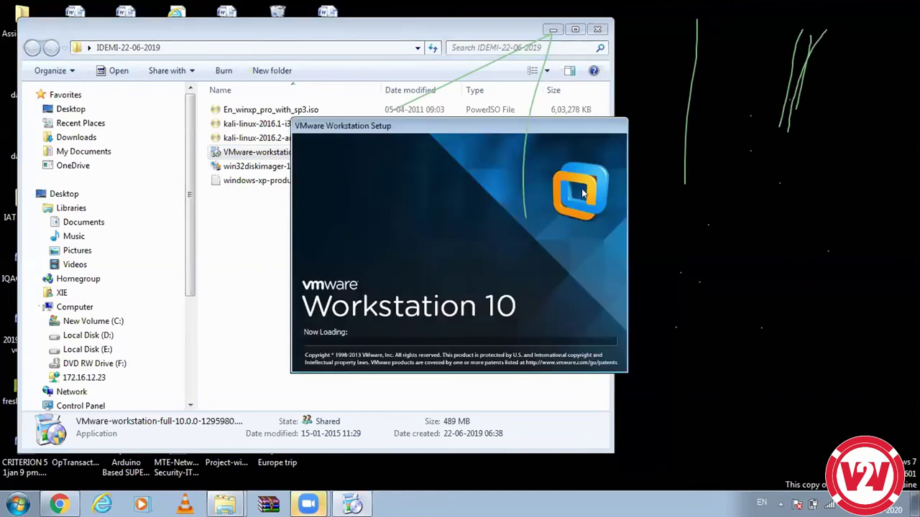
Step: Try twice to close the loading installer from the taskbar, then bring up Task Manager
right_click(351, 503)
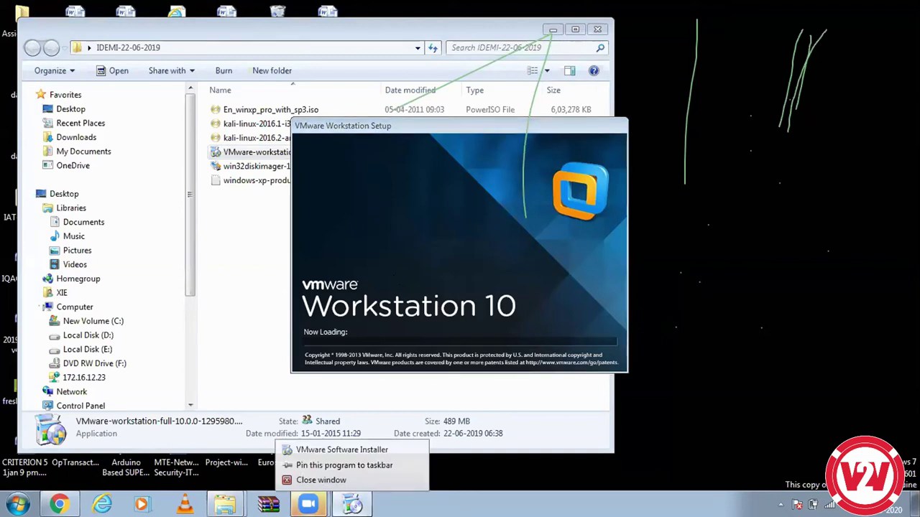
click(359, 478)
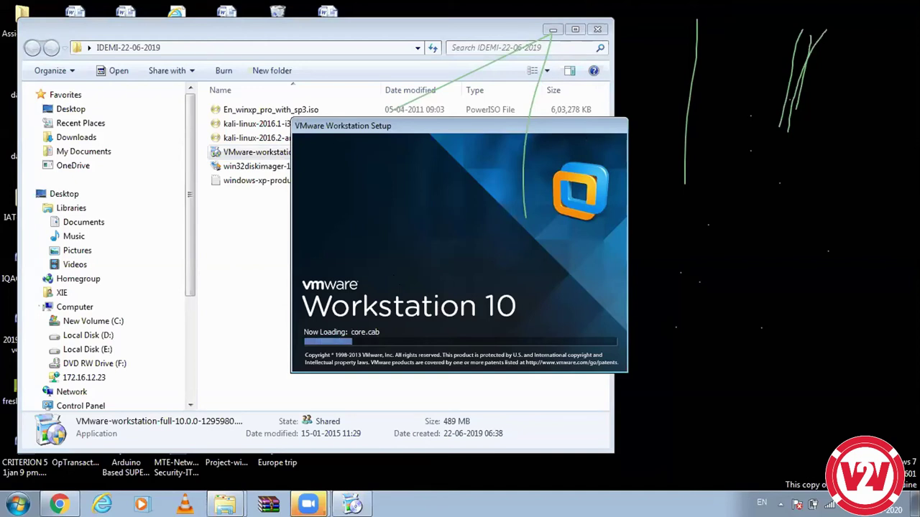
right_click(363, 503)
click(364, 482)
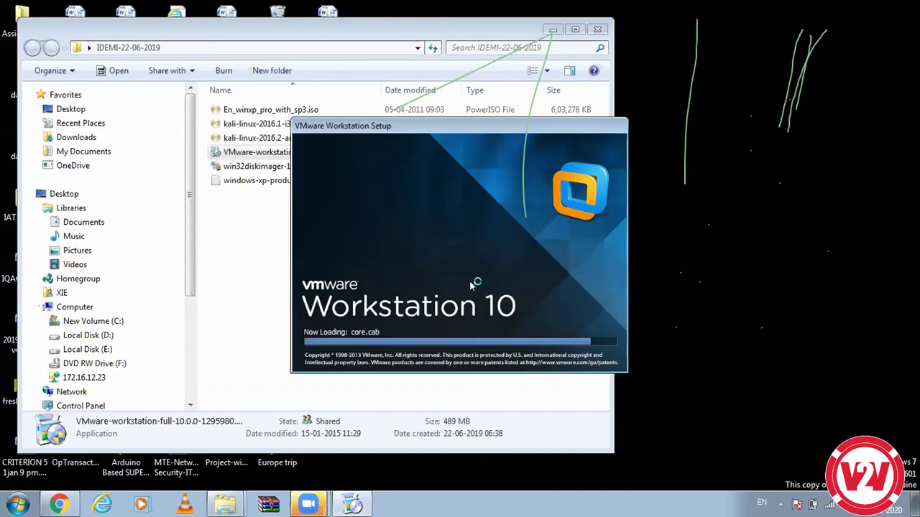
key(ctrl+shift+Escape)
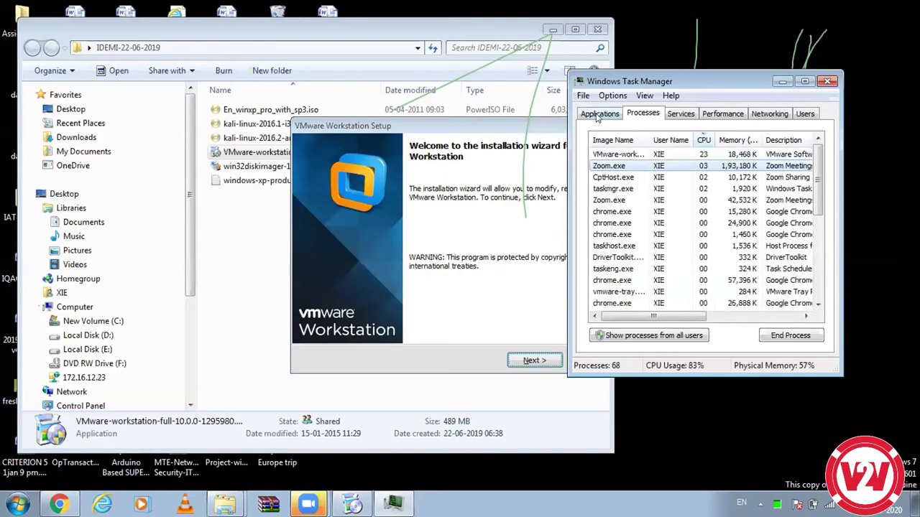
Step: End the VMware installer's process tree, close Task Manager and dismiss the Program Compatibility Assistant
right_click(615, 156)
click(660, 201)
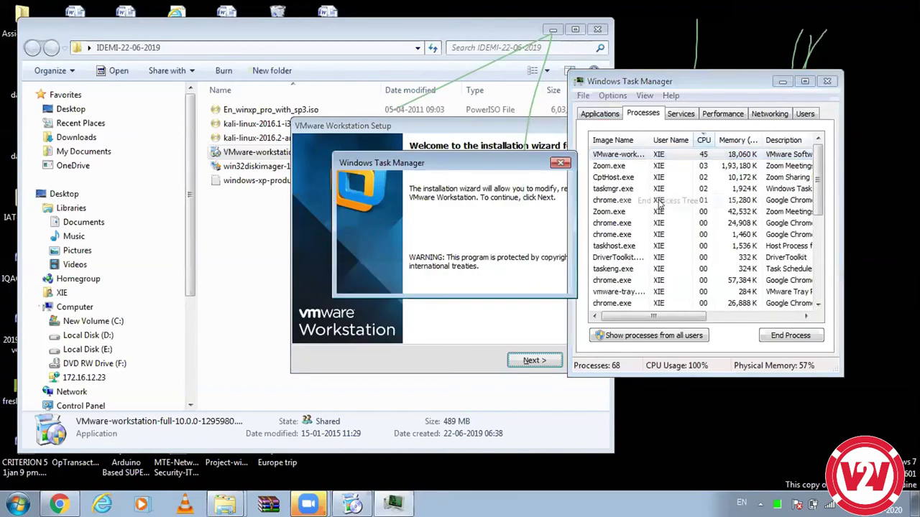
click(502, 284)
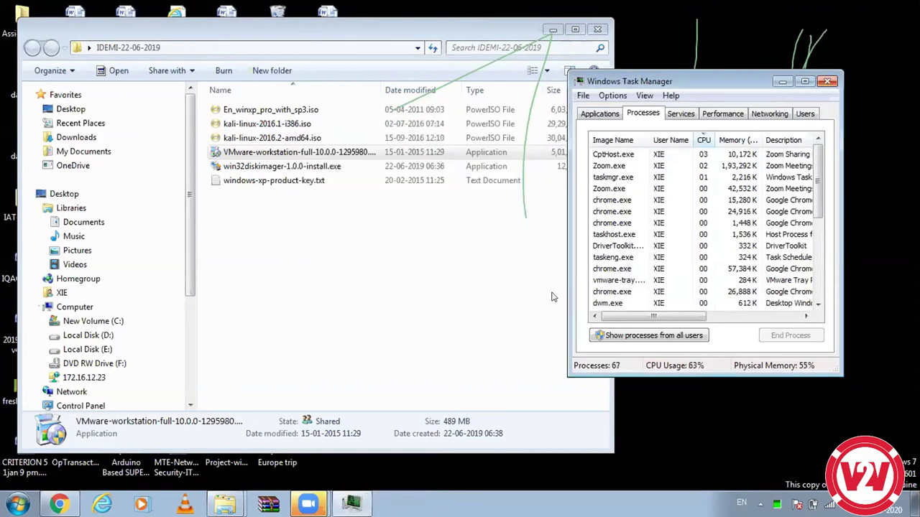
key(alt+F4)
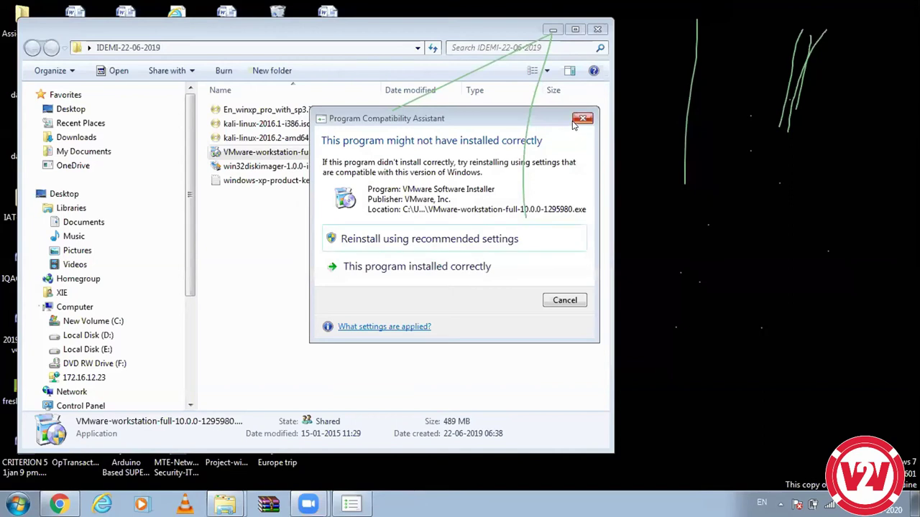
click(575, 119)
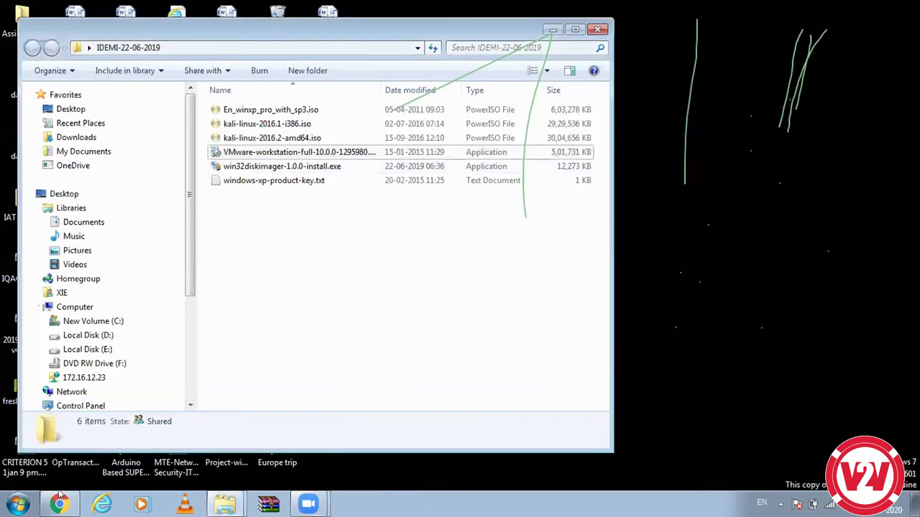
Step: Search 'vmware' from the Start menu and launch VMware Workstation 10
key(super)
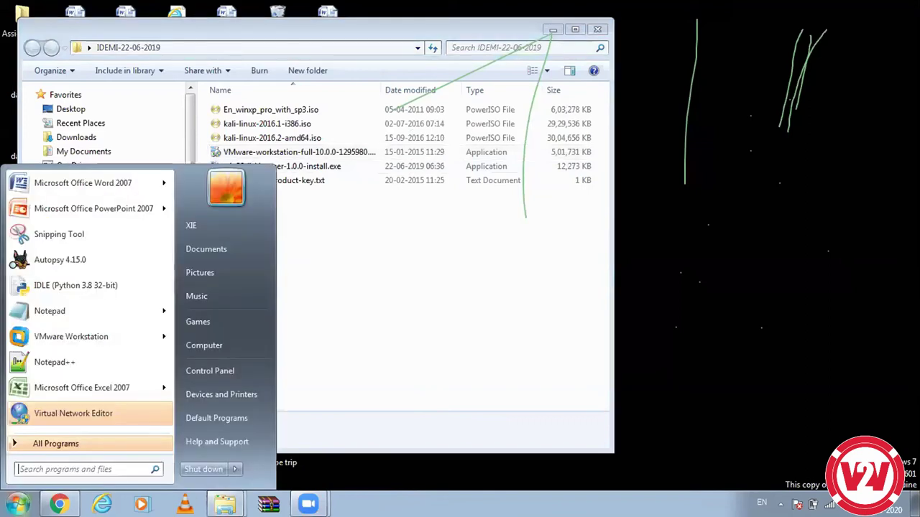
text(vmware)
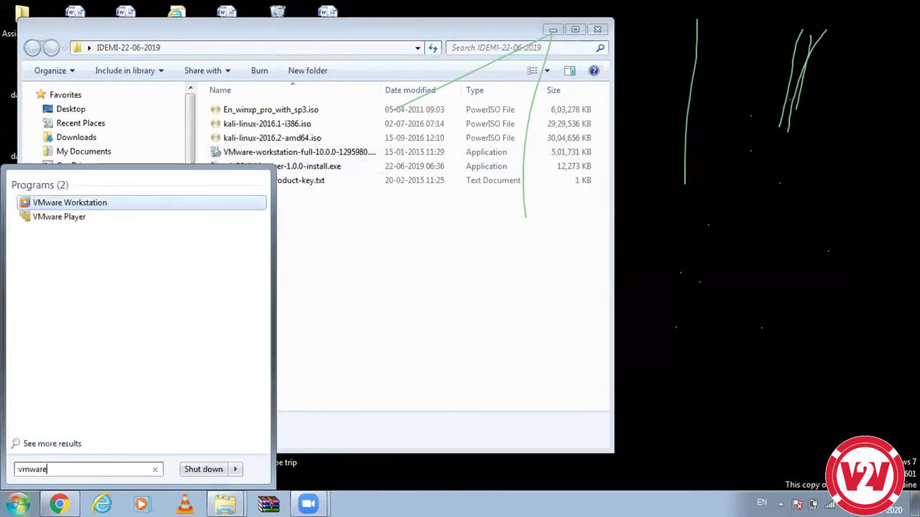
key(Down)
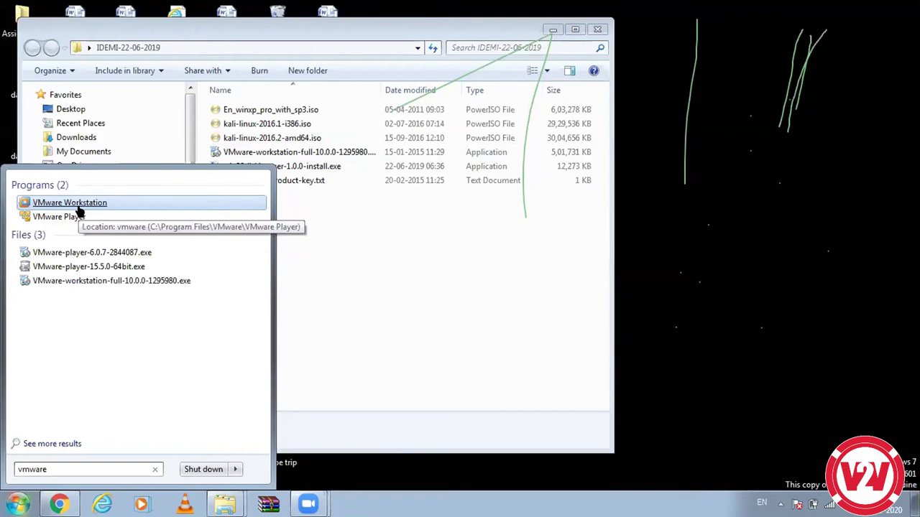
click(79, 206)
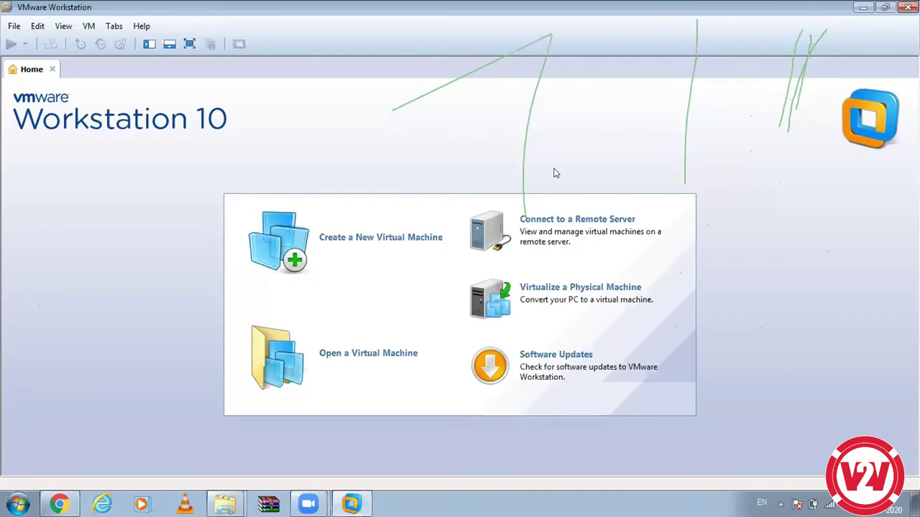
Step: Choose 'Create a New Virtual Machine' on the VMware Workstation Home tab
click(415, 243)
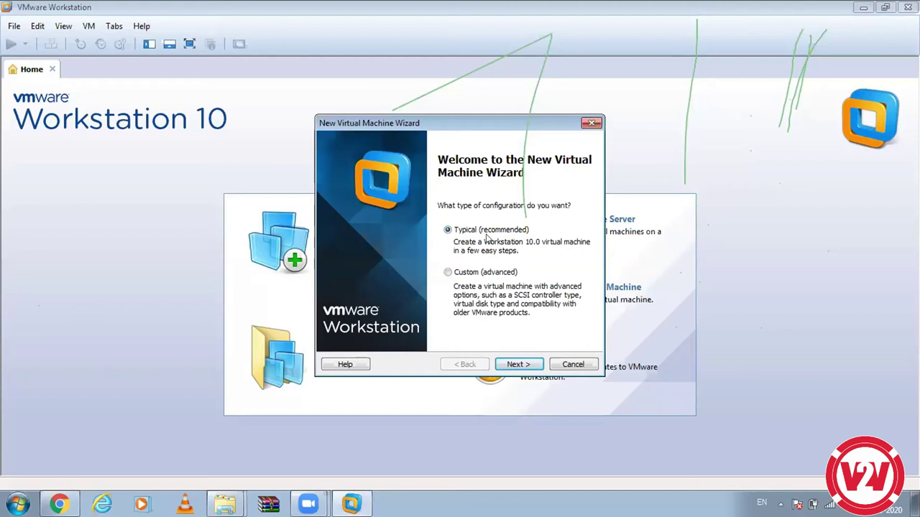
Step: Accept the Typical (recommended) configuration and select 'Installer disc image file (iso)'
click(512, 364)
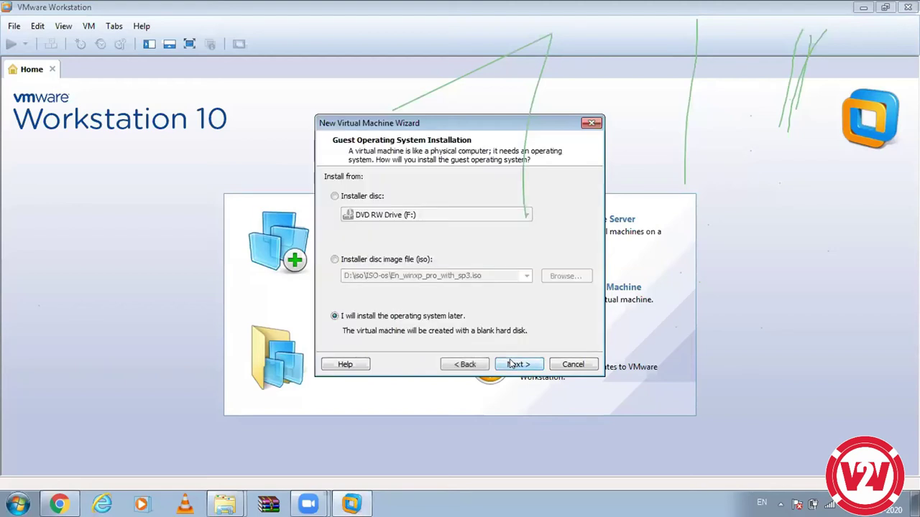
click(402, 266)
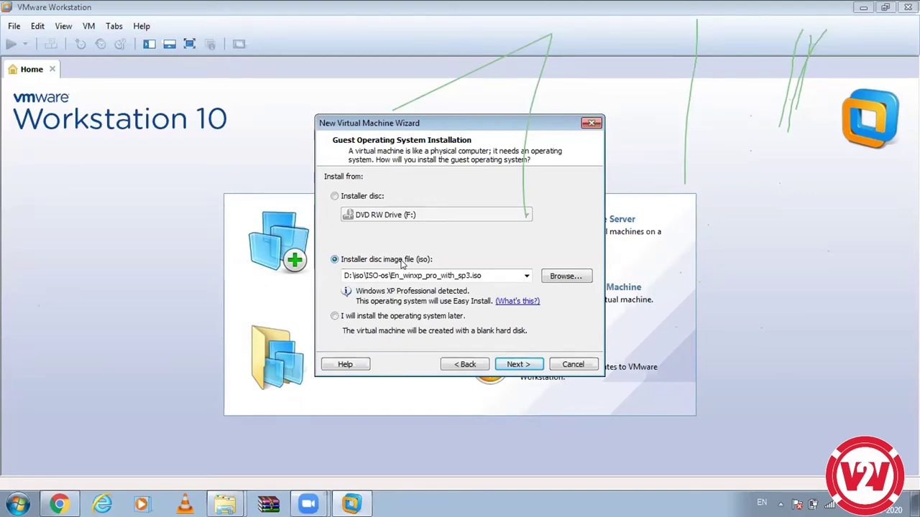
Step: Browse to D:\iso\ISO-os and pick kali-linux-lxde-2019.2-amd64.iso as the installer image
click(555, 276)
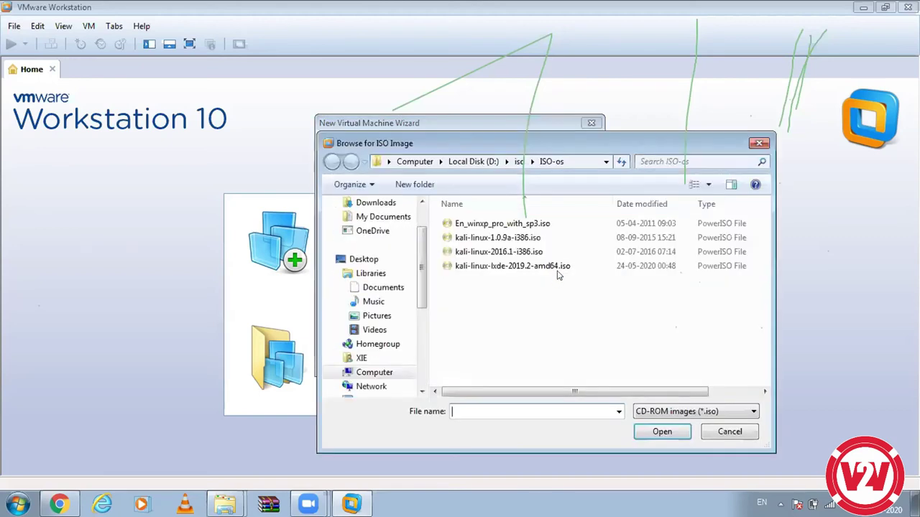
click(495, 271)
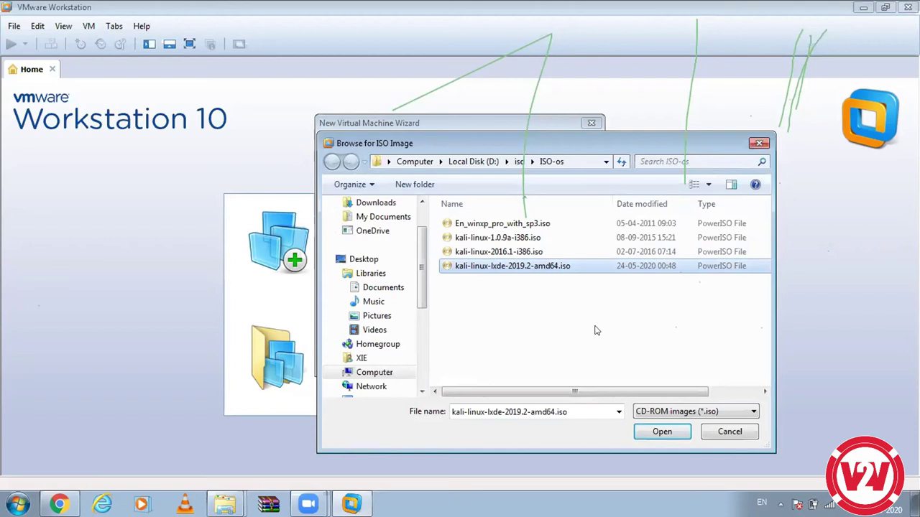
click(643, 434)
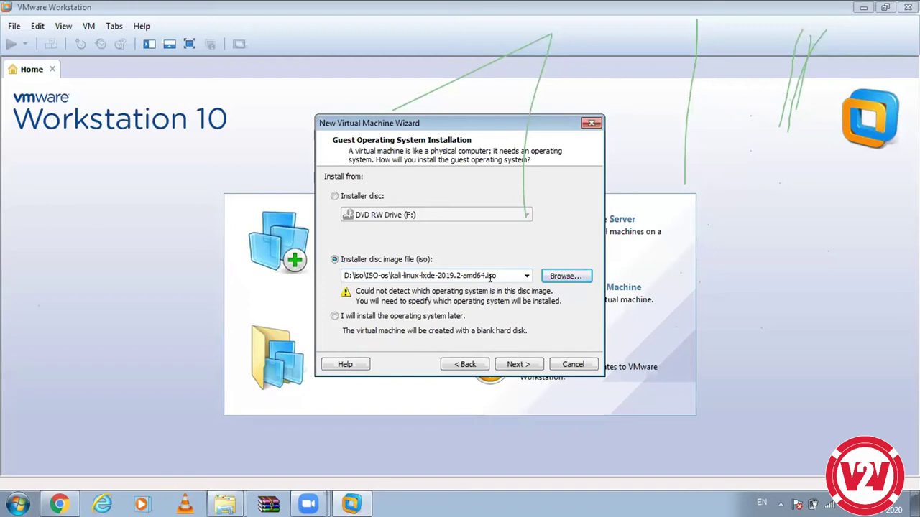
Step: Choose Linux as guest OS with version 'Other Linux 2.4.x kernel 64-bit' and continue
click(515, 367)
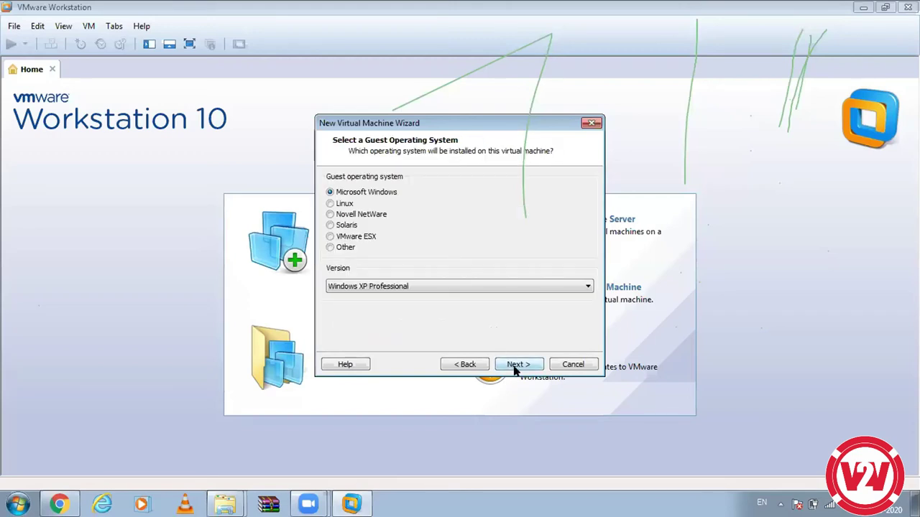
click(329, 207)
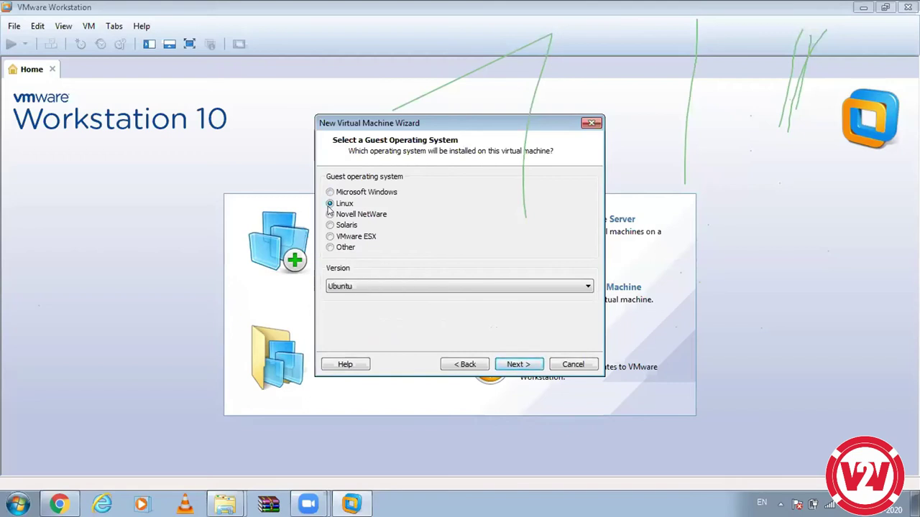
click(354, 287)
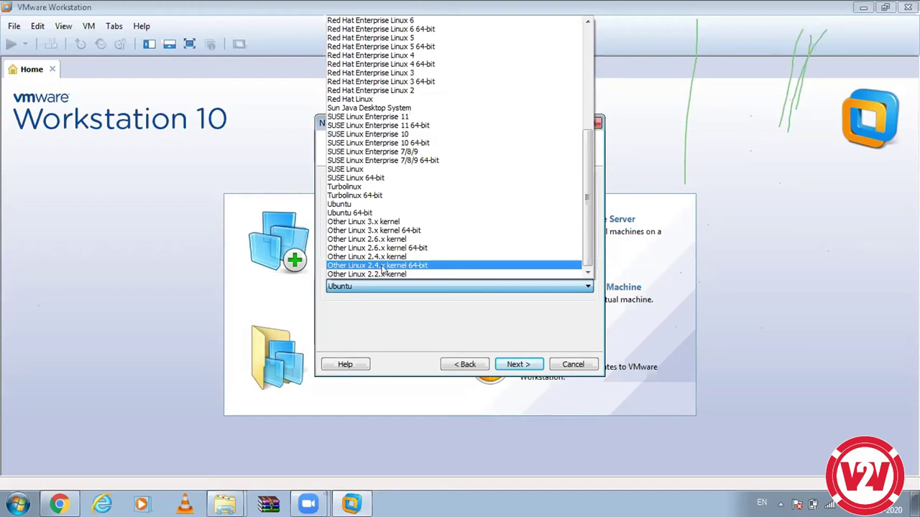
click(454, 266)
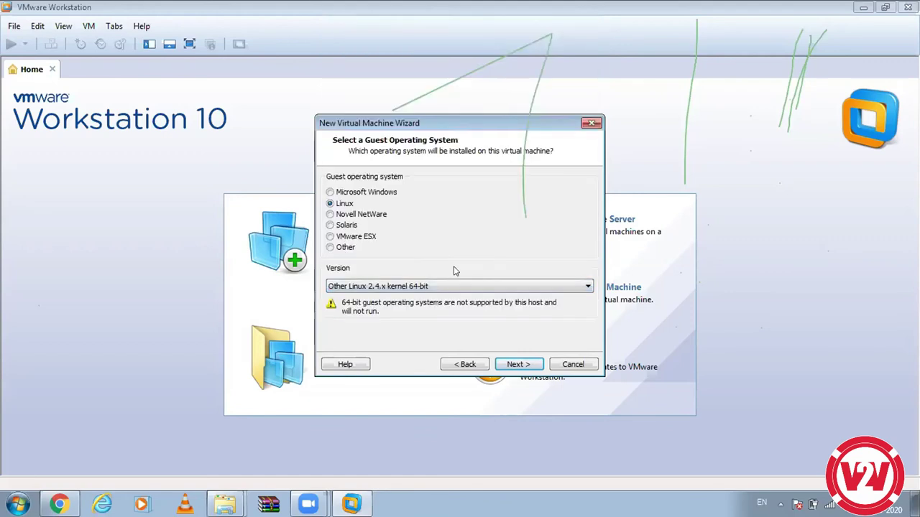
click(512, 365)
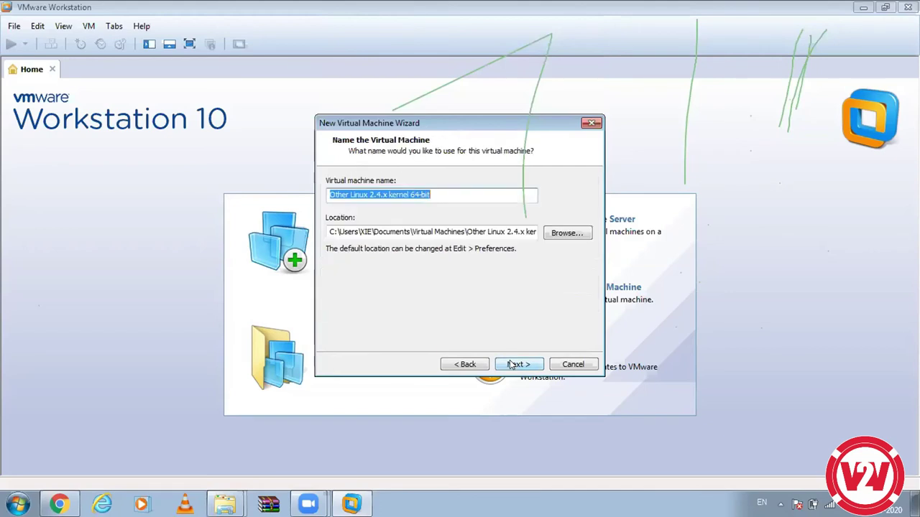
Step: Replace the default virtual machine name with 'Kali-Linux' and advance to disk capacity
click(437, 194)
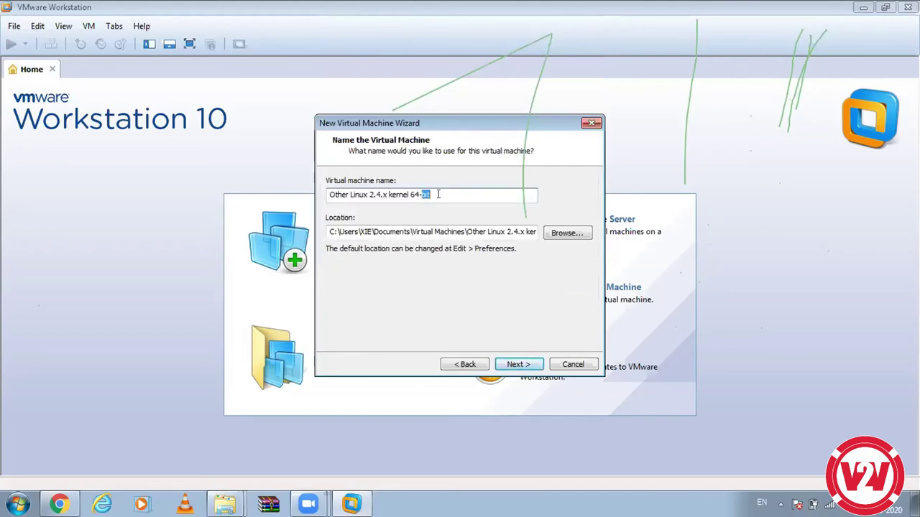
key(ctrl+a)
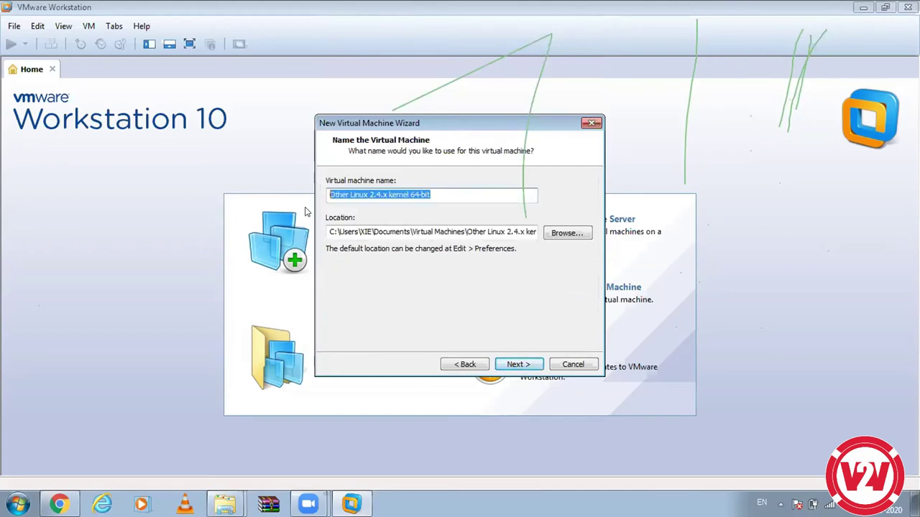
text(Kla)
key(BackSpace)
key(BackSpace)
text(a)
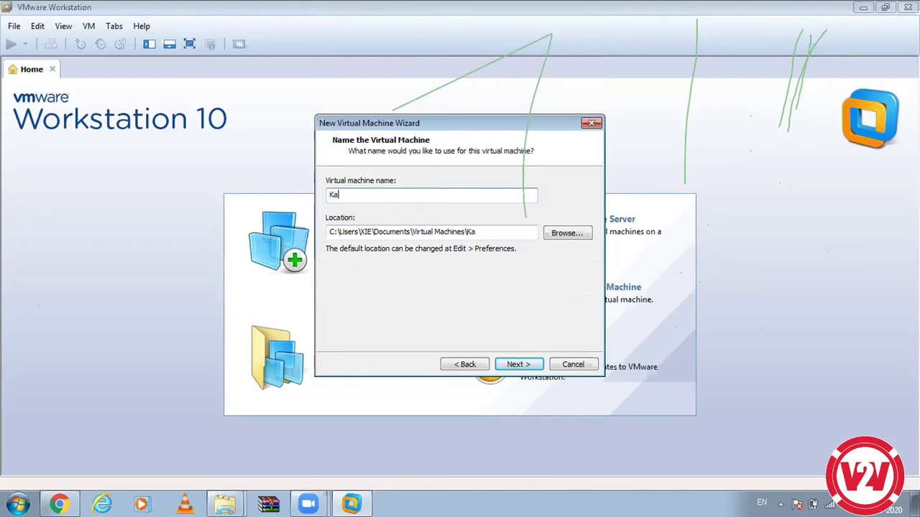
text(li-Linux)
click(514, 364)
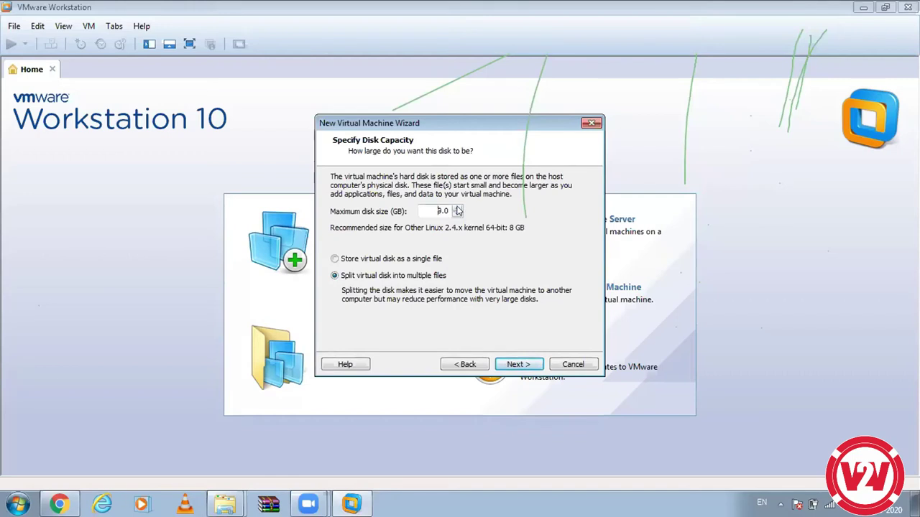
Step: Give the virtual disk a 10.0 GB maximum stored as a single file and continue
click(457, 208)
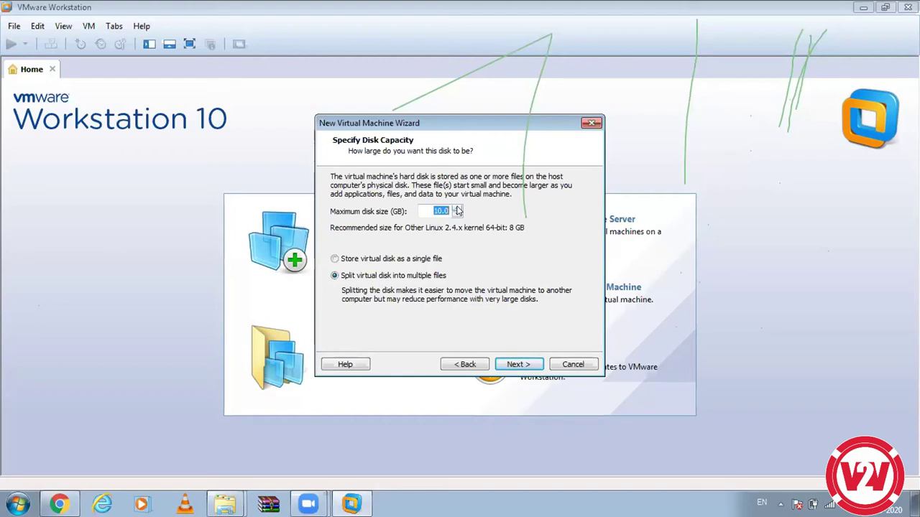
click(335, 260)
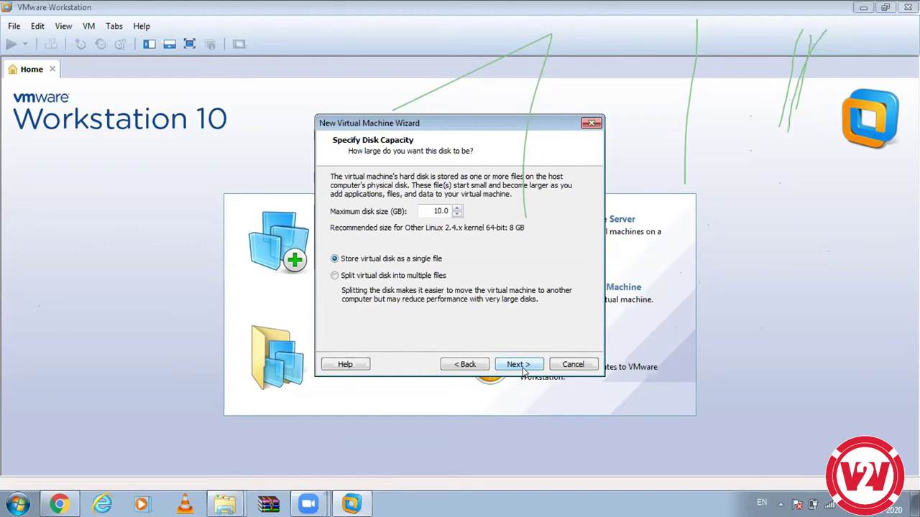
click(518, 365)
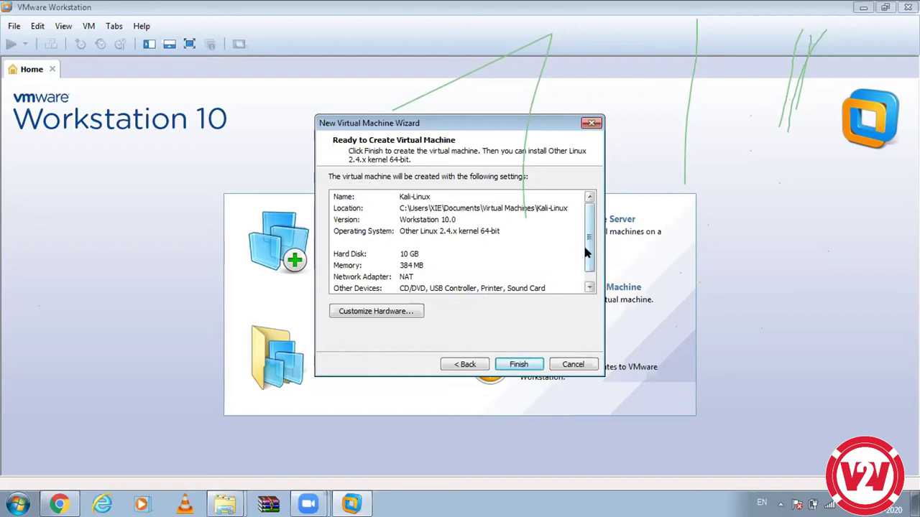
Step: Raise the new machine's memory to 1024 MB in the hardware settings
scroll(586, 252, down, 1)
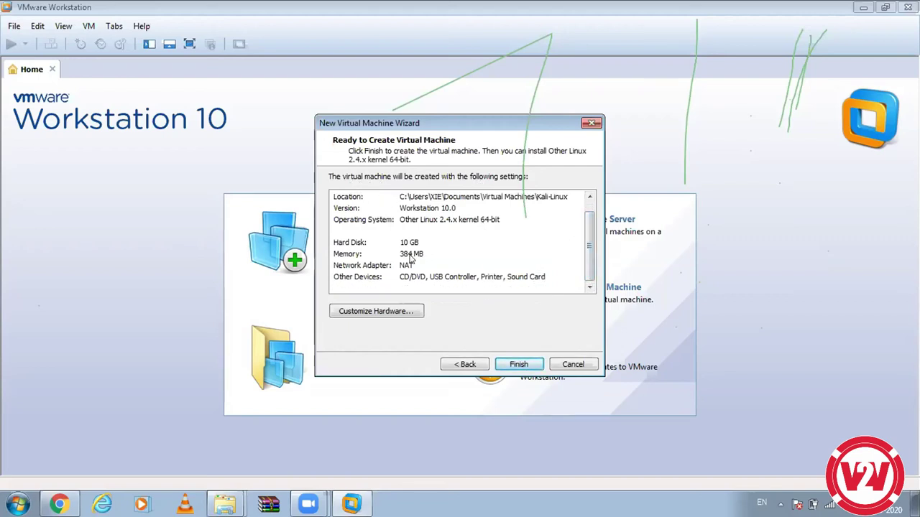
click(393, 314)
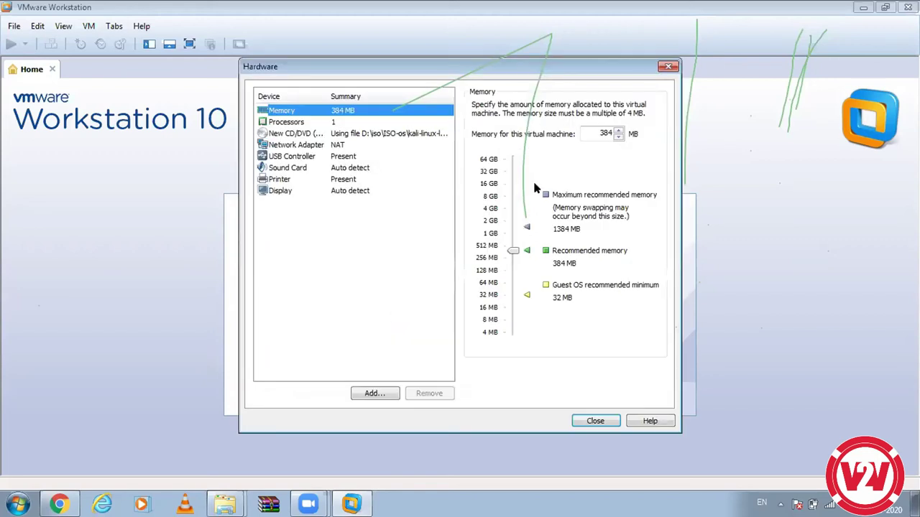
drag(513, 250, 514, 238)
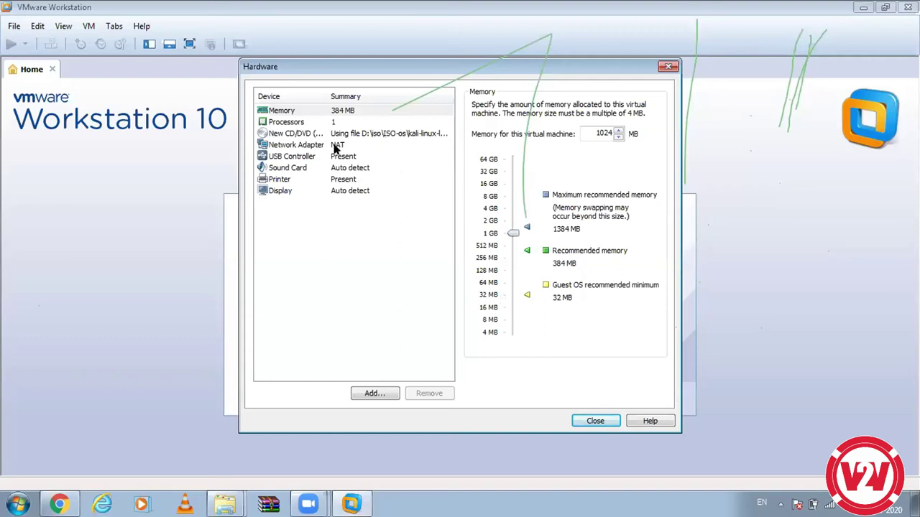
Step: Check that the Network Adapter stays set to NAT
click(317, 146)
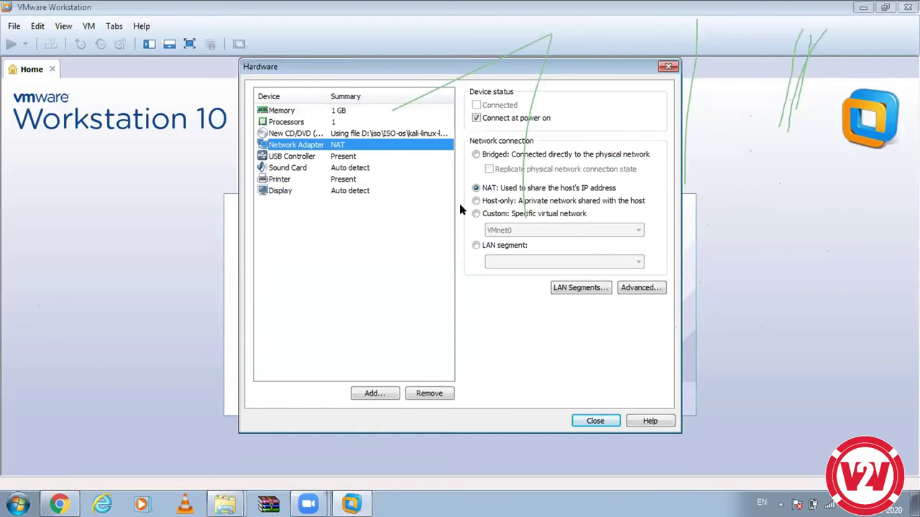
click(476, 189)
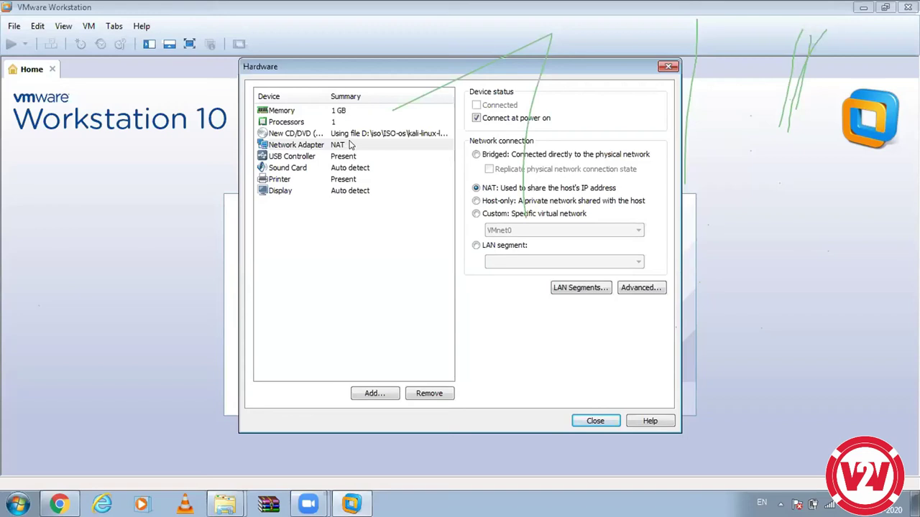
Step: Verify memory is 1 GB and the network adapter uses NAT, then close hardware settings
click(350, 113)
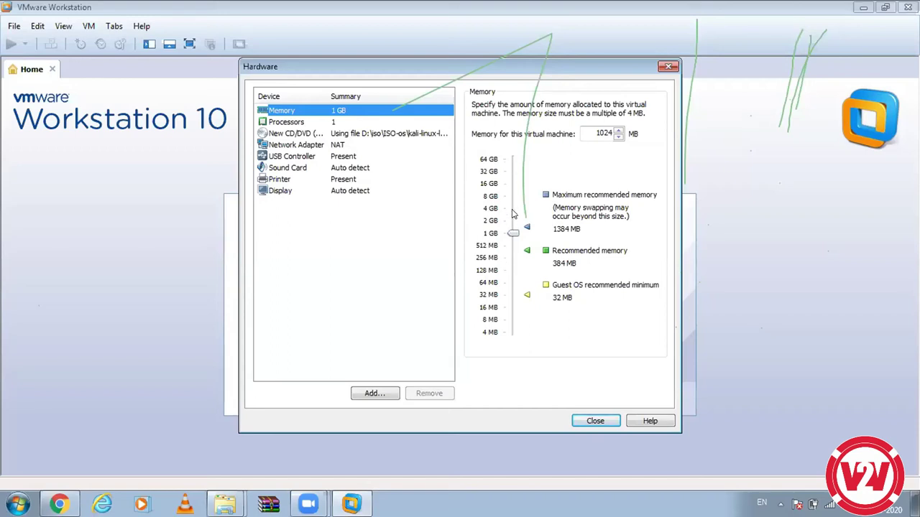
click(374, 145)
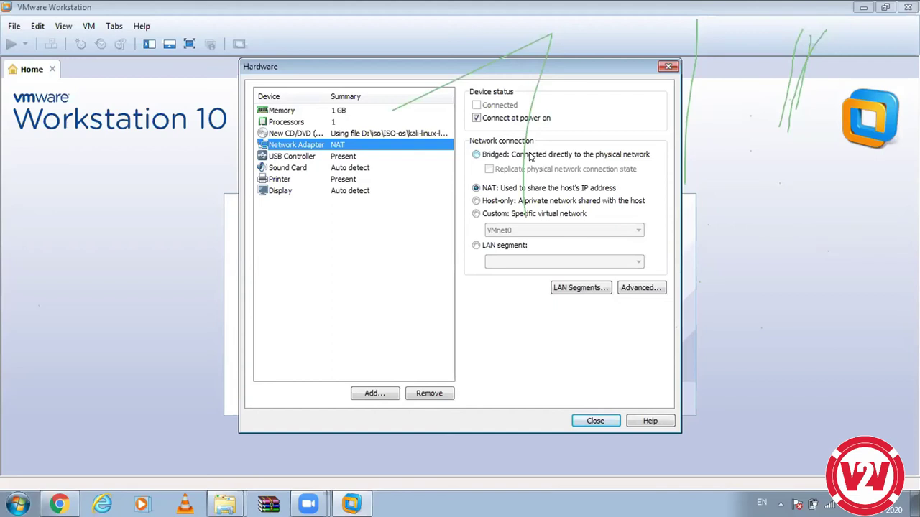
click(601, 419)
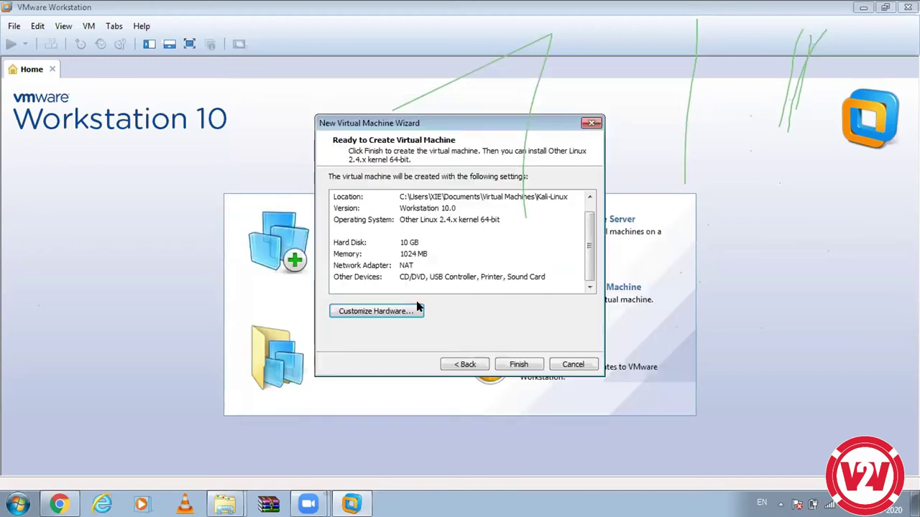
Step: Reopen the hardware settings to recheck the NAT network adapter and close them again
click(396, 317)
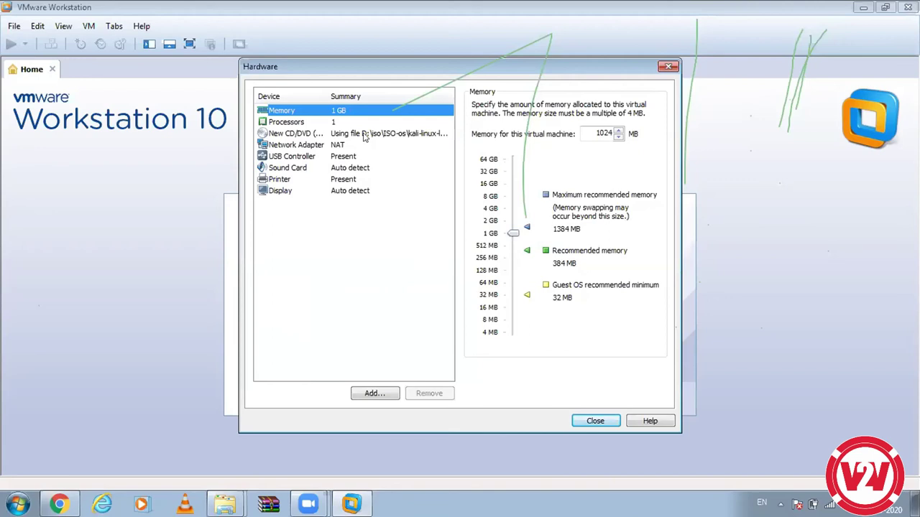
click(338, 148)
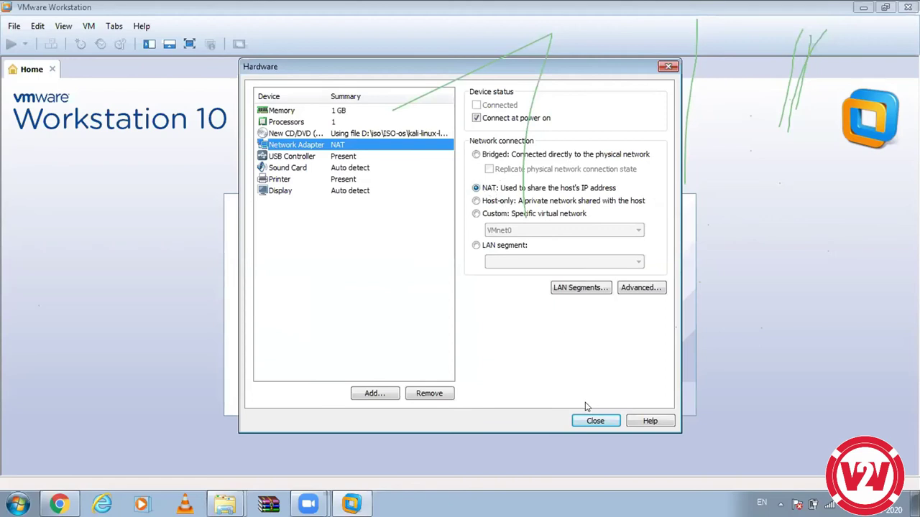
click(595, 421)
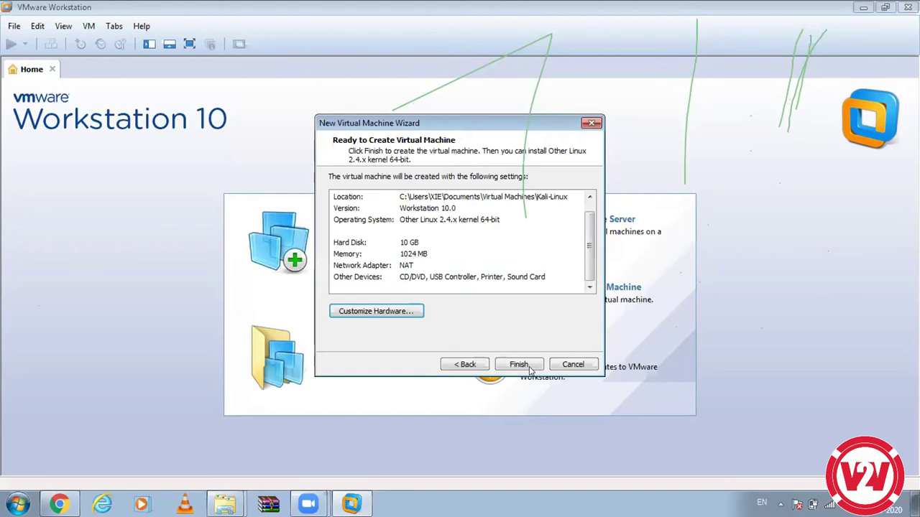
Step: Create the Kali-Linux machine, attempt to power it on, and dismiss the 64-bit VT-x error
click(529, 367)
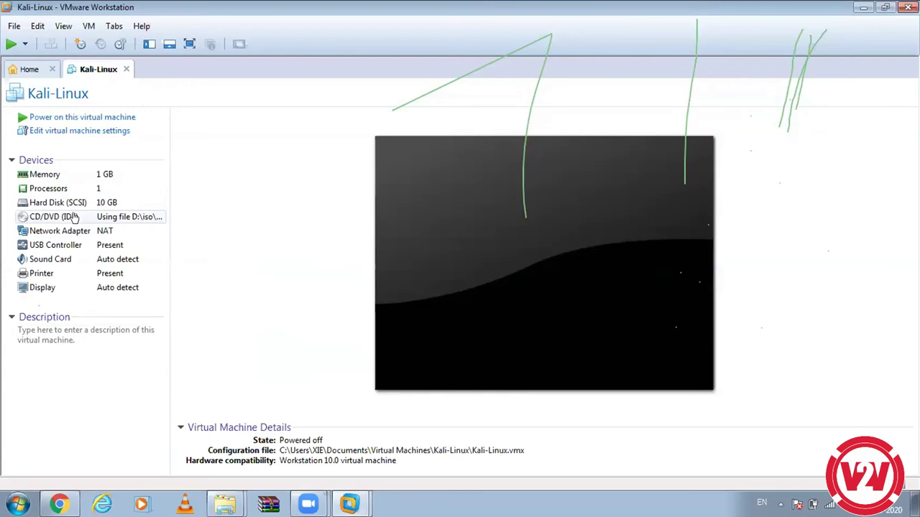
click(104, 118)
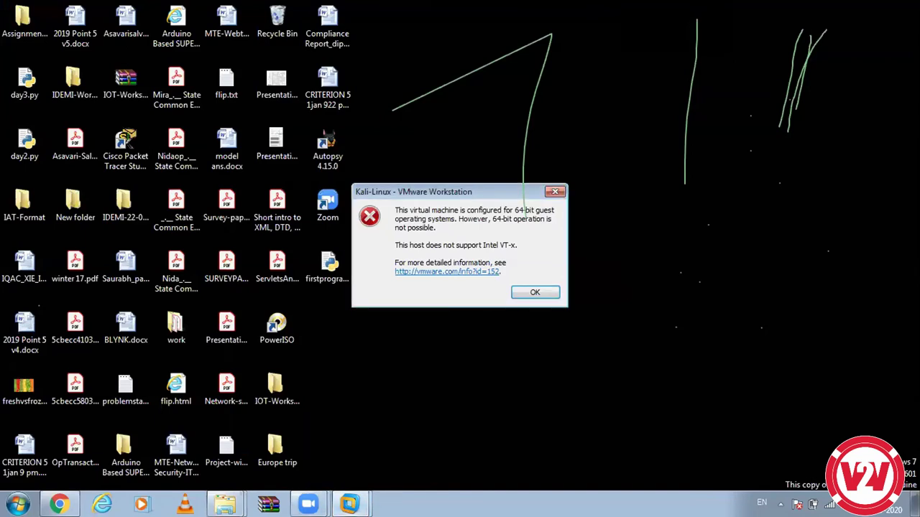
click(525, 292)
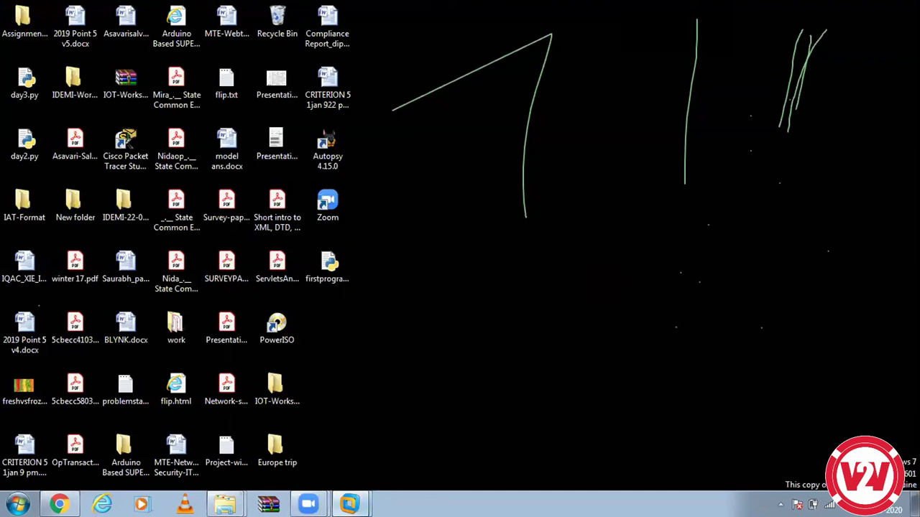
Step: Bring the Kali-Linux VMware Workstation window back from the taskbar
mouse_move(349, 503)
click(342, 454)
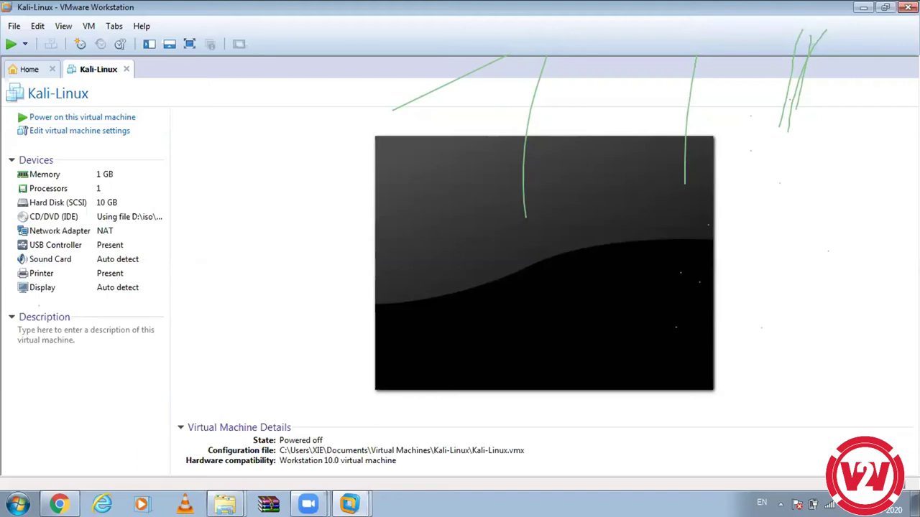
Step: Open Notepad via a 'note' search and note the root username with its default password
key(super)
text(note)
key(Return)
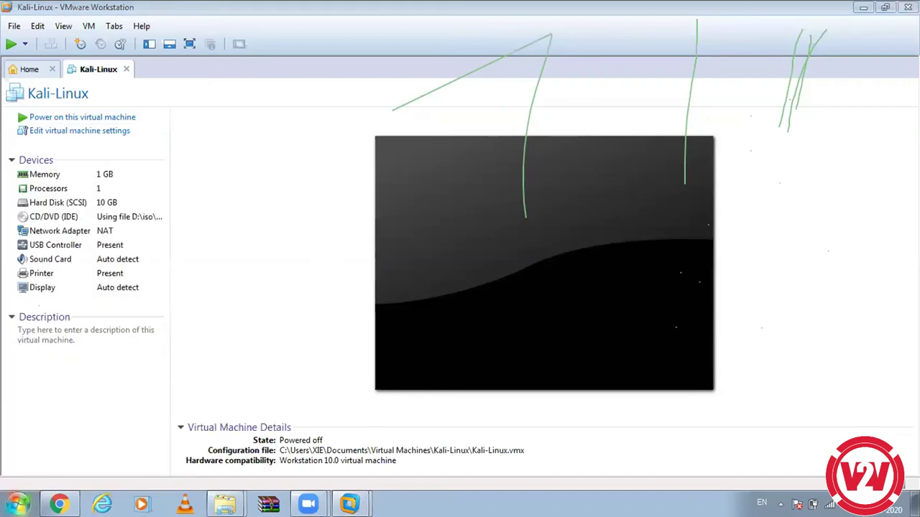
text(root)
key(Return)
text(toor)
key(Return)
key(Return)
key(Return)
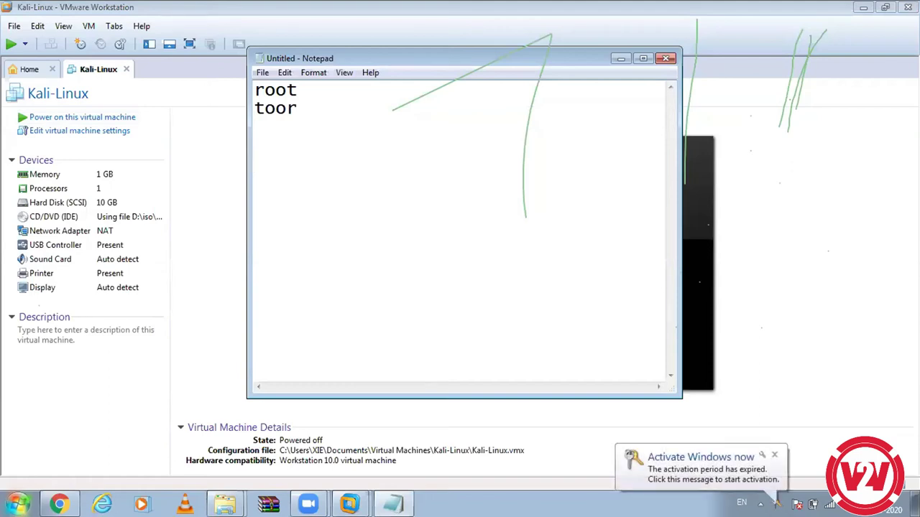
Step: Add the kali username and password lines, select the first login, then return to VMware
text(kali)
key(Return)
text(kali)
key(Return)
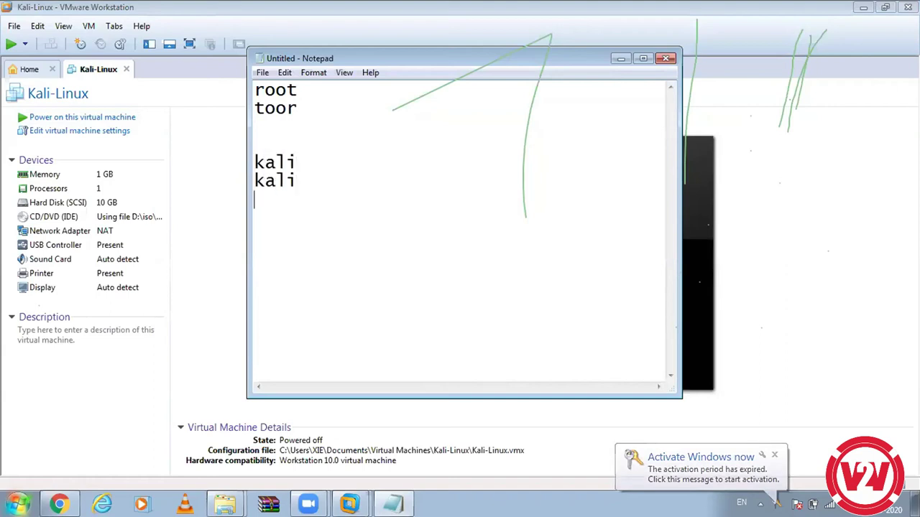
key(Return)
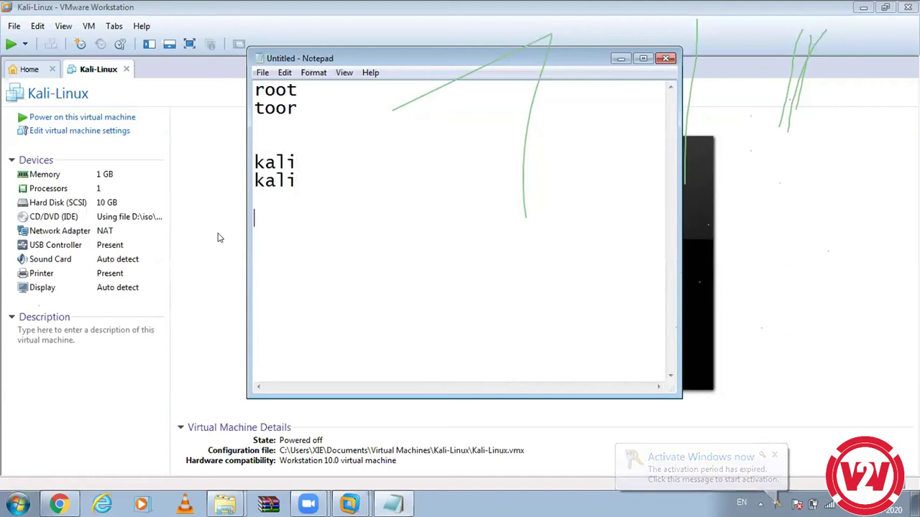
drag(295, 111, 243, 86)
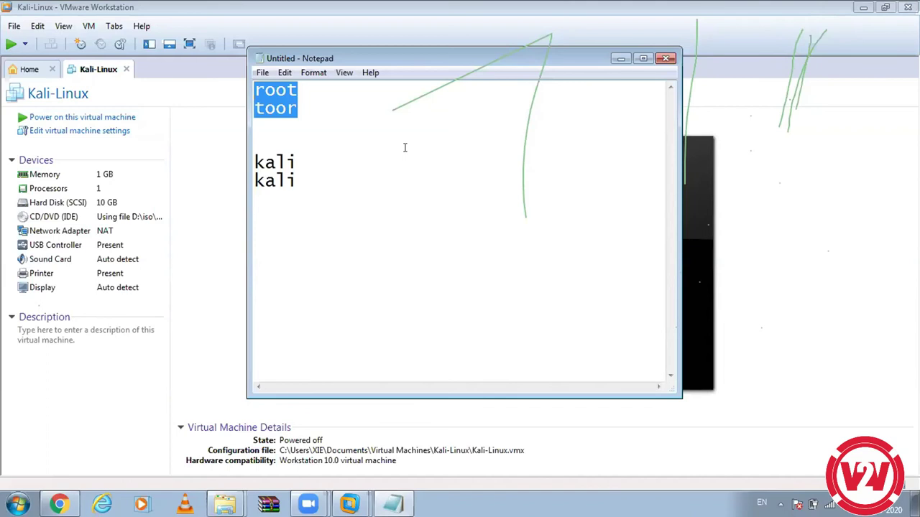
click(739, 208)
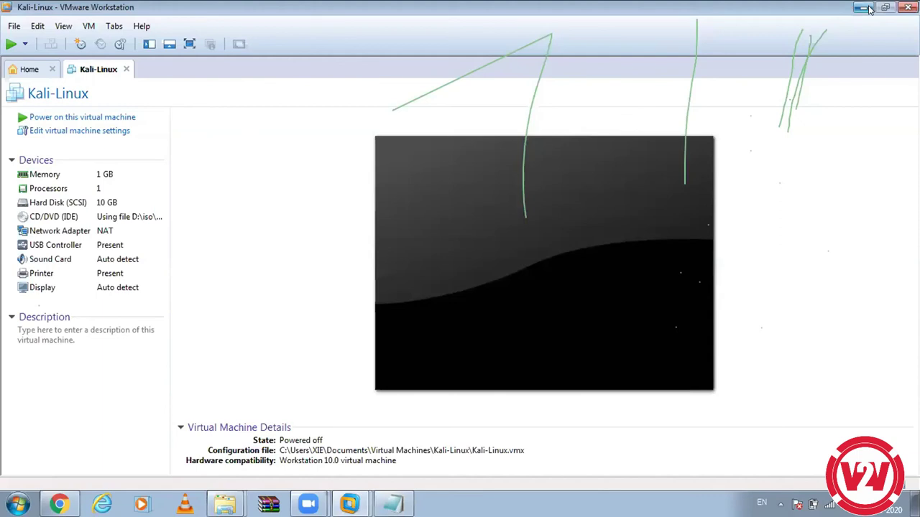
Step: Close VMware Workstation, minimize Notepad, and relaunch VMware through a Start search for 'vm'
click(905, 7)
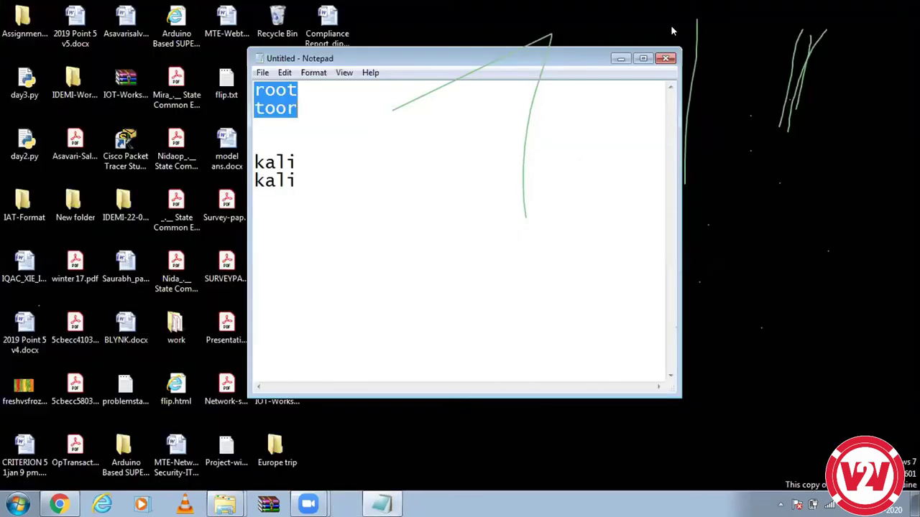
click(620, 59)
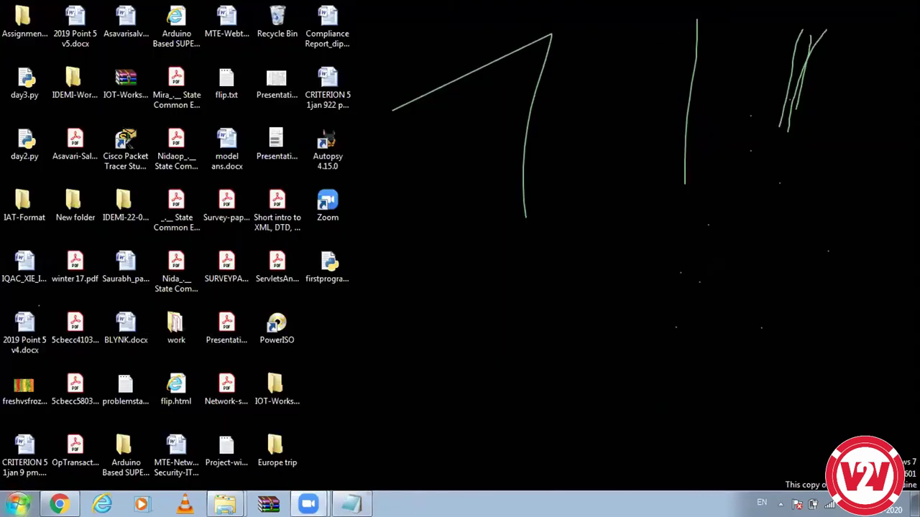
click(18, 504)
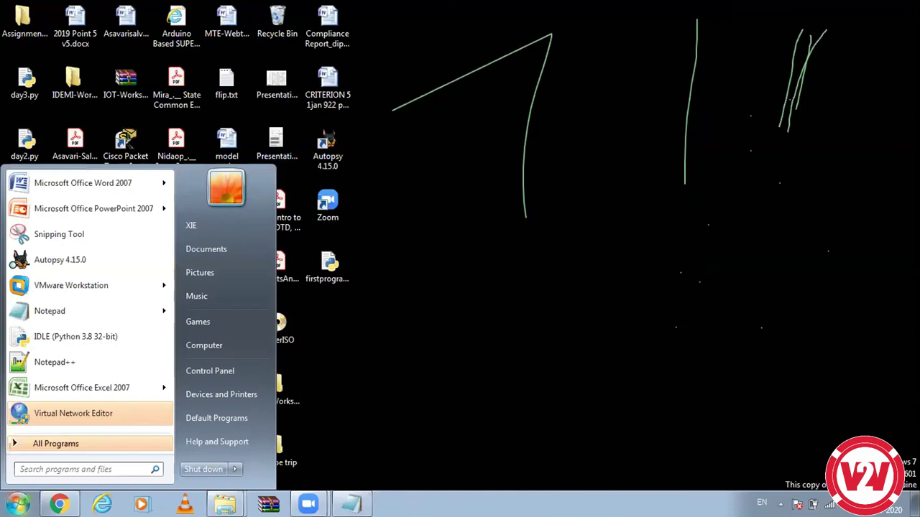
text(vm)
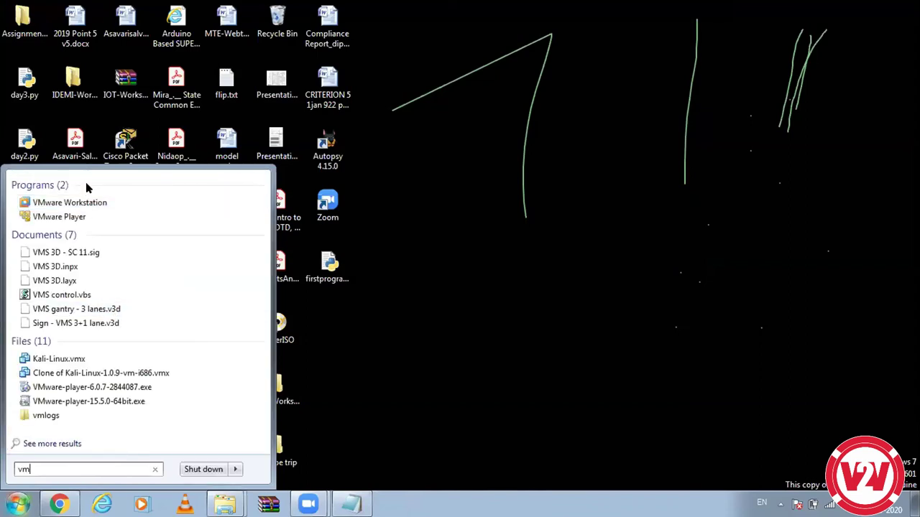
click(86, 202)
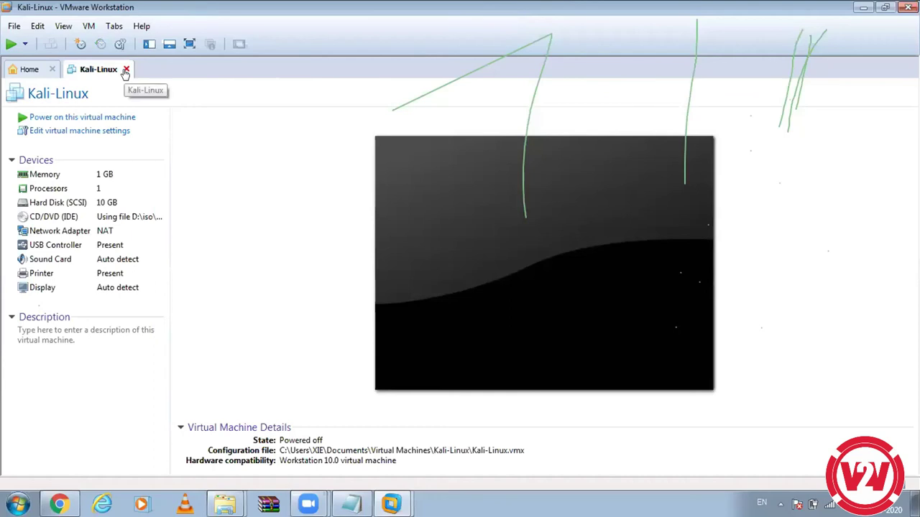
Step: Close the Kali-Linux tab and start a new virtual machine wizard
click(126, 70)
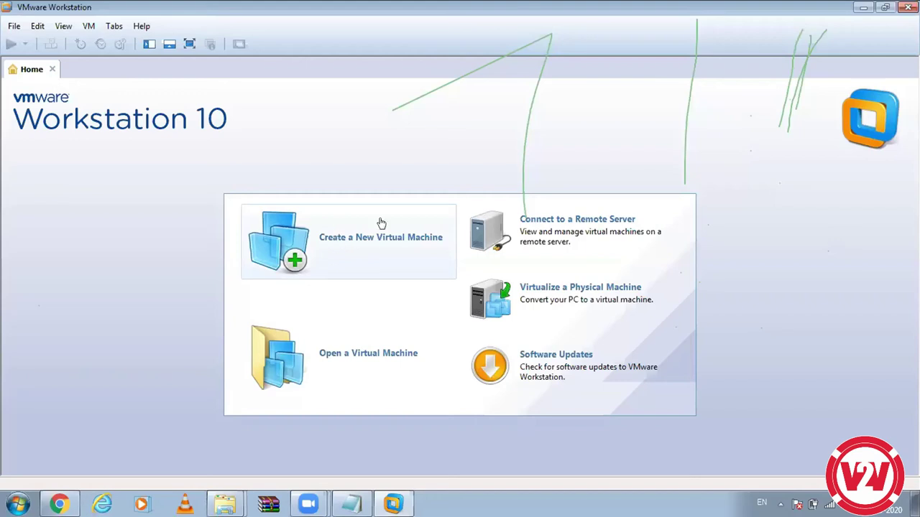
click(355, 228)
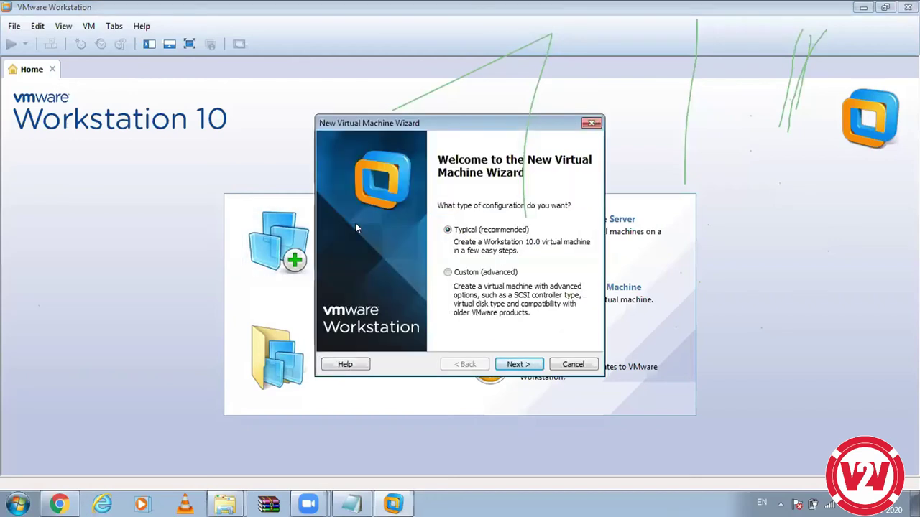
click(520, 367)
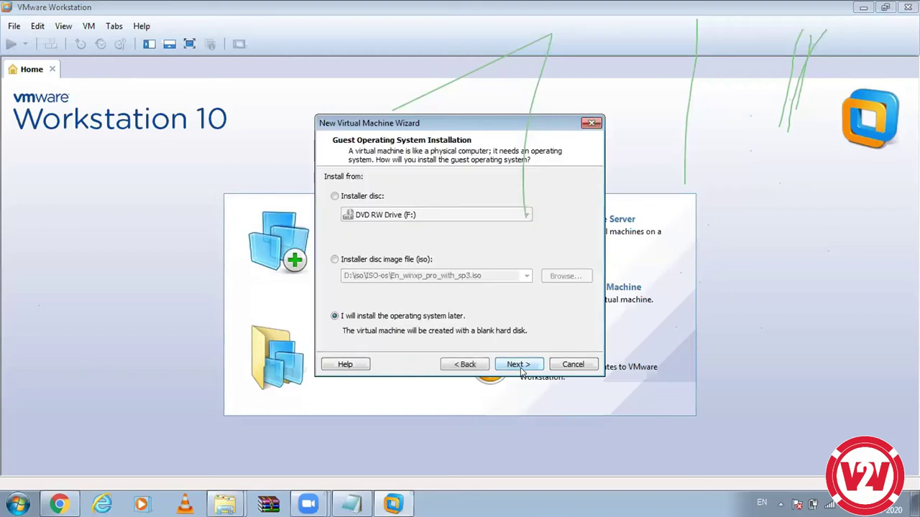
Step: Choose kali-linux-lxde-2019.2-amd64.iso as the installer disc image
click(392, 261)
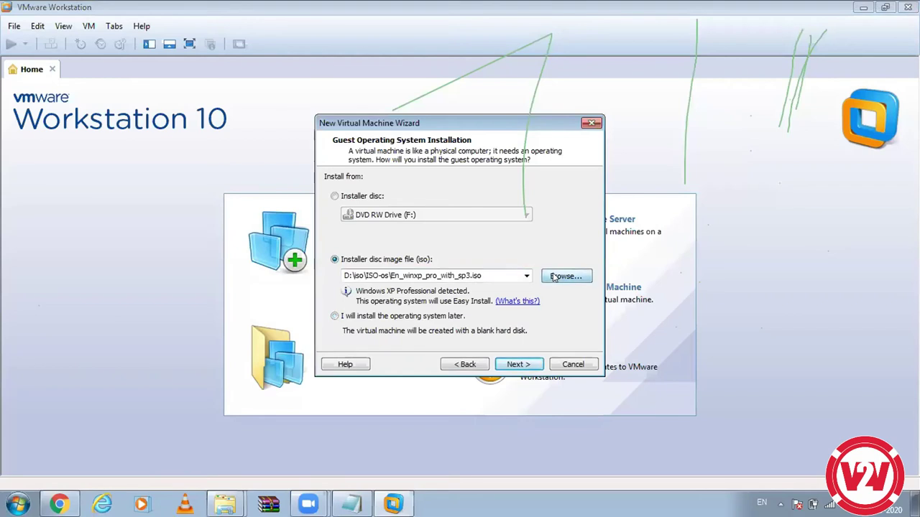
click(565, 276)
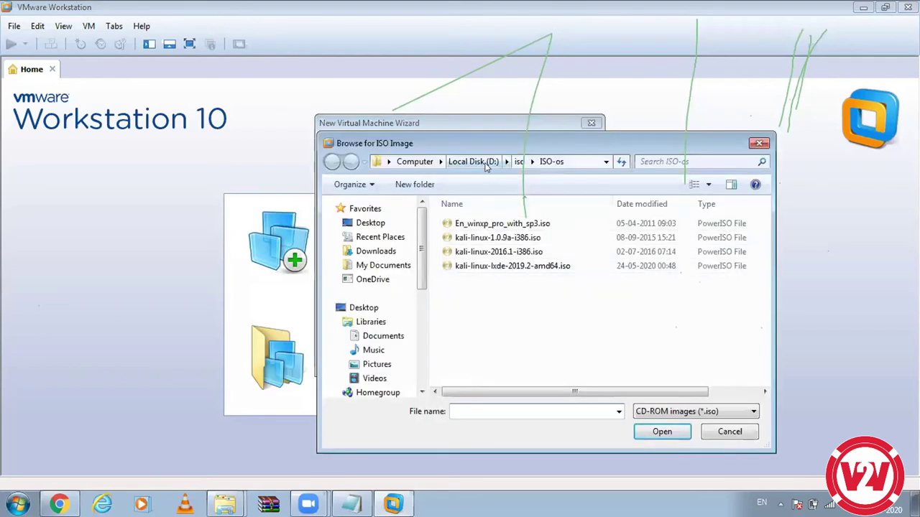
click(510, 267)
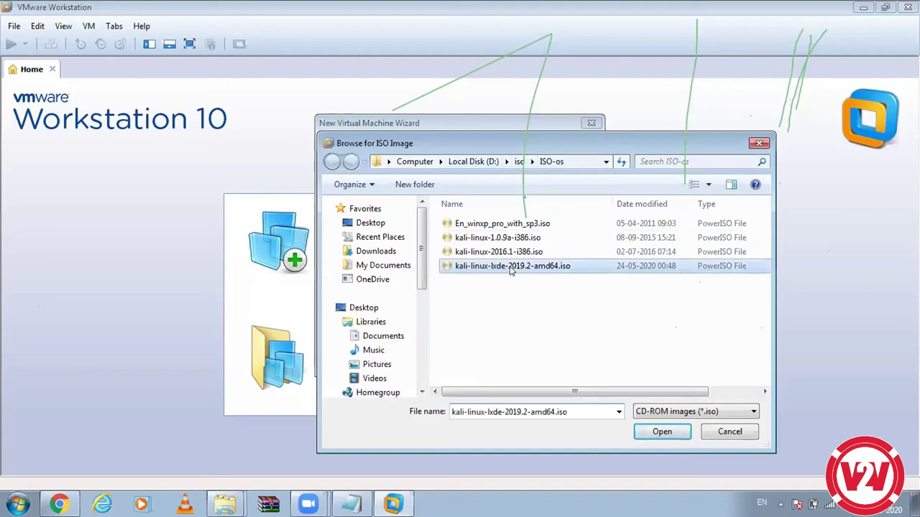
click(654, 432)
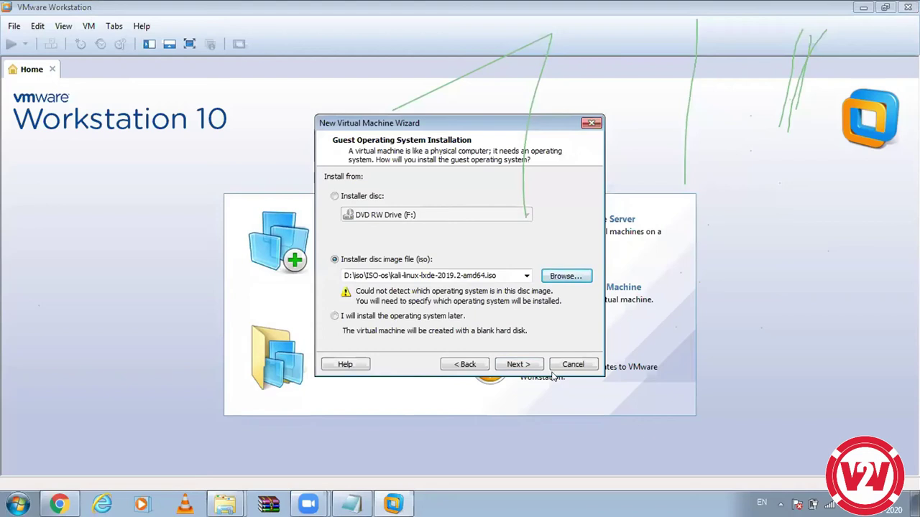
Step: Set the guest OS to Linux, Other Linux 2.4.x kernel 64-bit, ending on the naming page
click(529, 365)
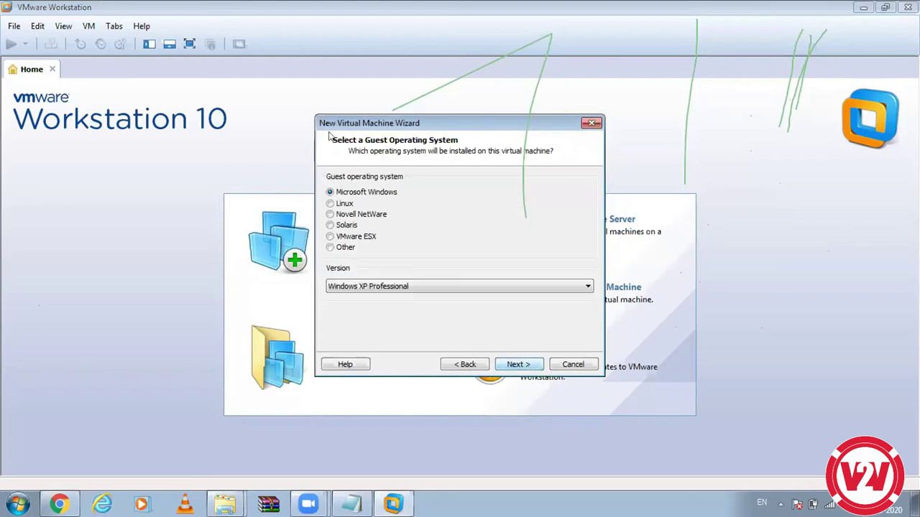
click(339, 205)
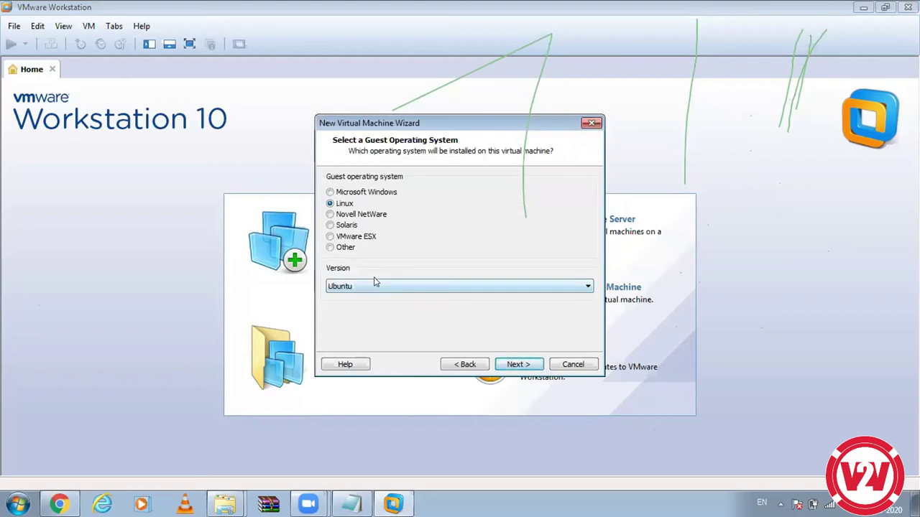
click(374, 282)
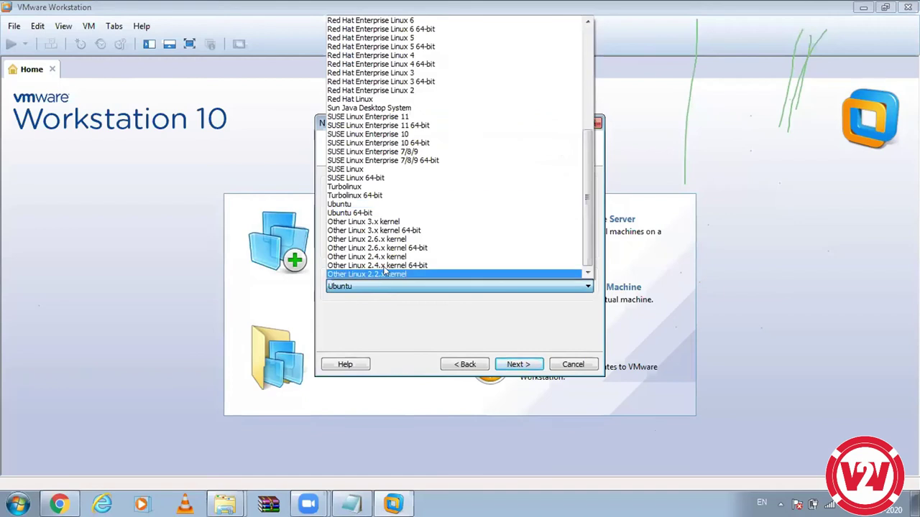
click(381, 266)
click(536, 366)
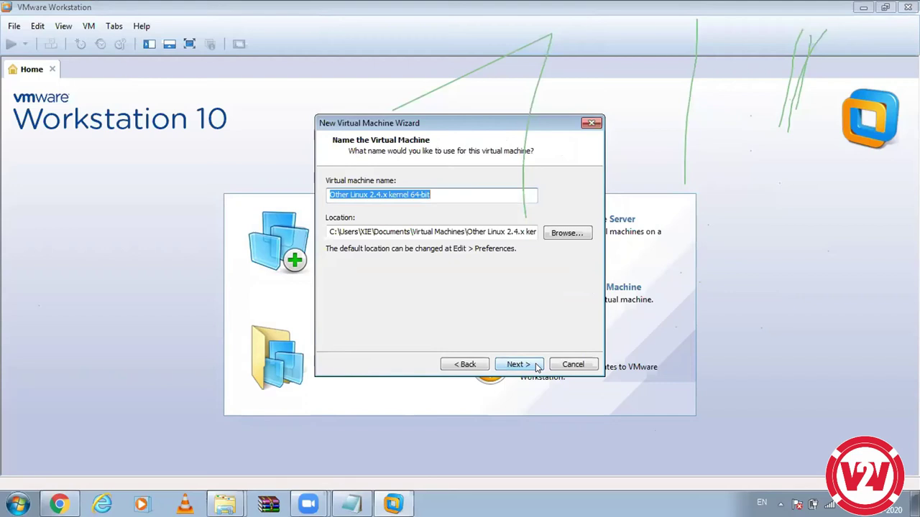
click(536, 366)
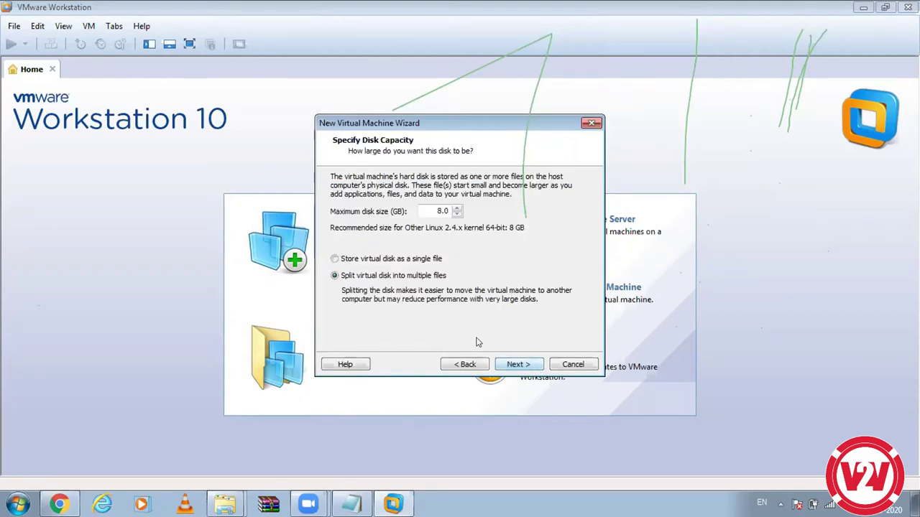
click(467, 364)
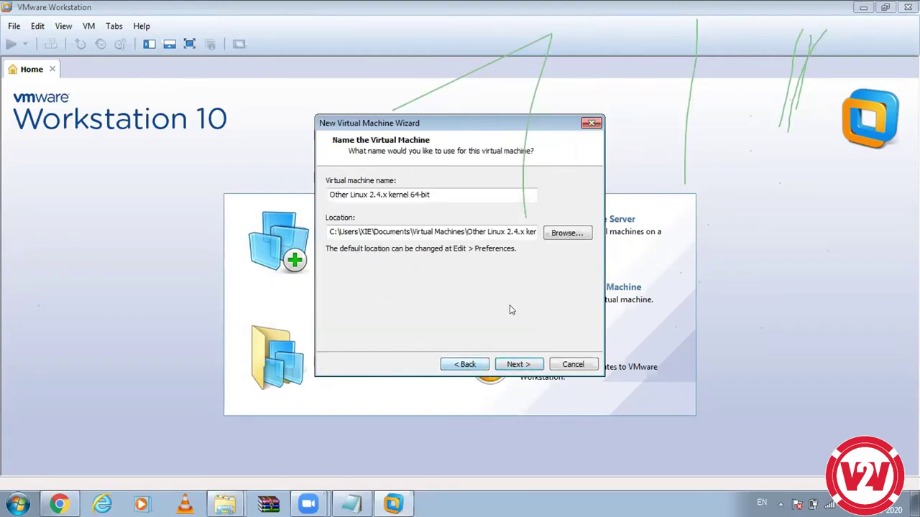
click(568, 234)
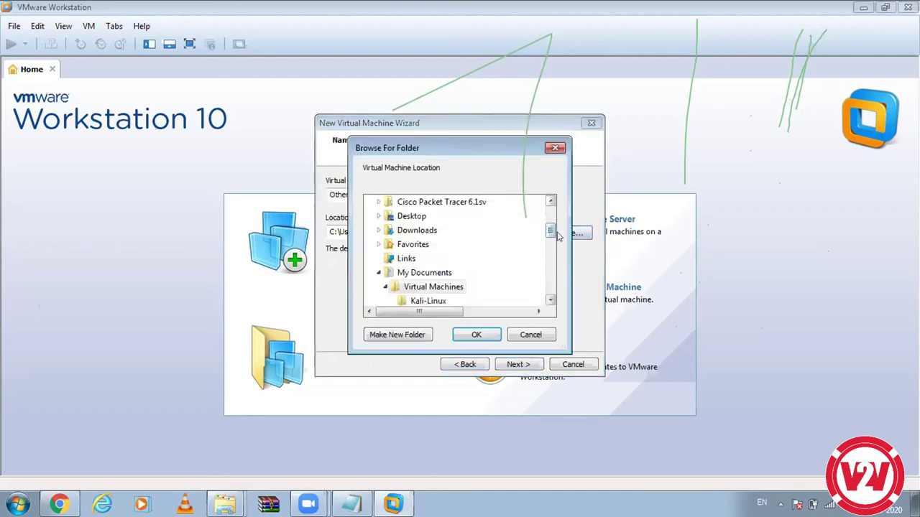
drag(552, 231, 555, 279)
click(371, 244)
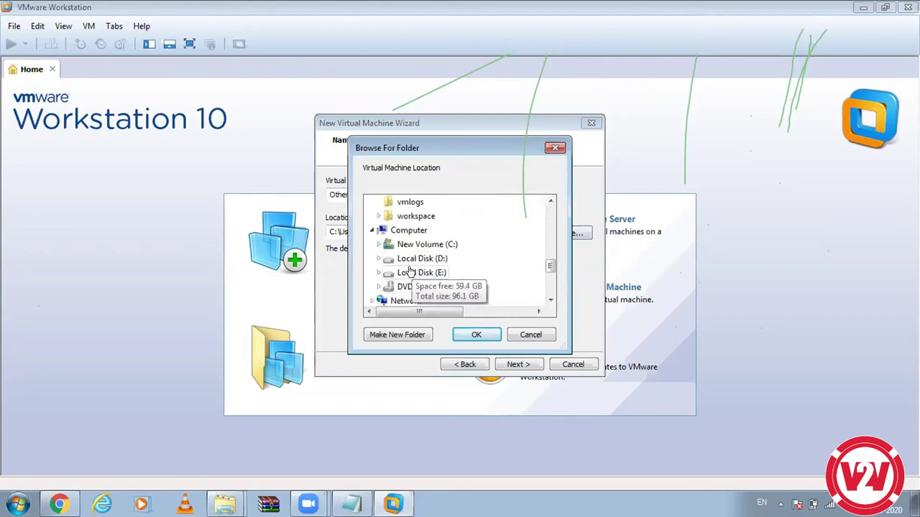
click(529, 336)
drag(388, 233, 448, 232)
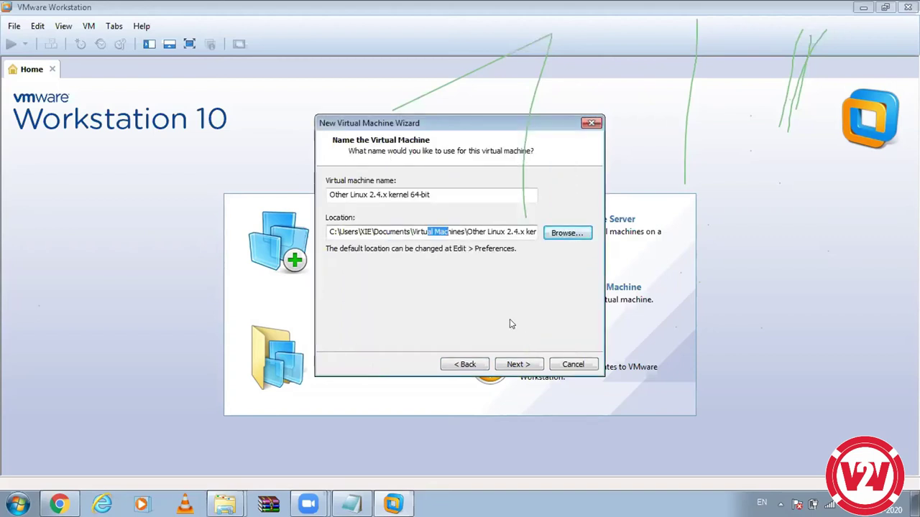
Step: Give the virtual disk a 10 GB maximum stored as a single file, then continue to the summary
click(516, 364)
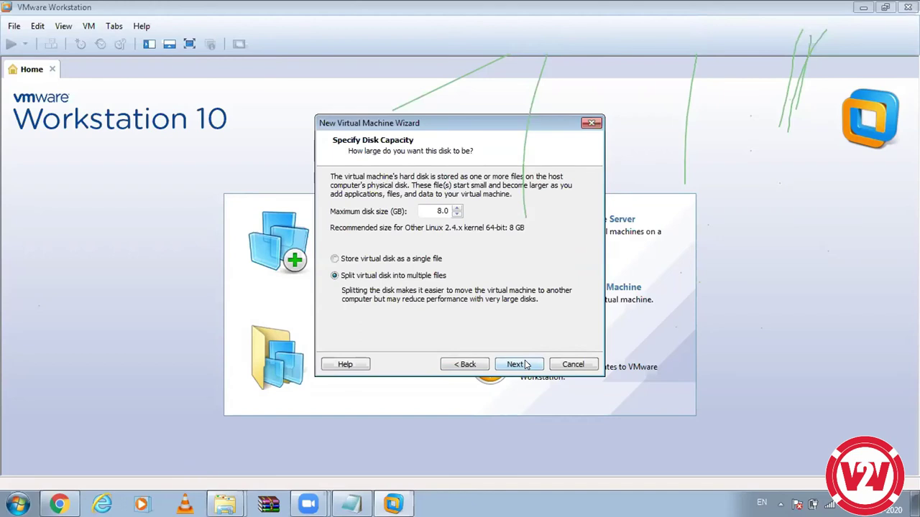
double_click(456, 208)
click(332, 261)
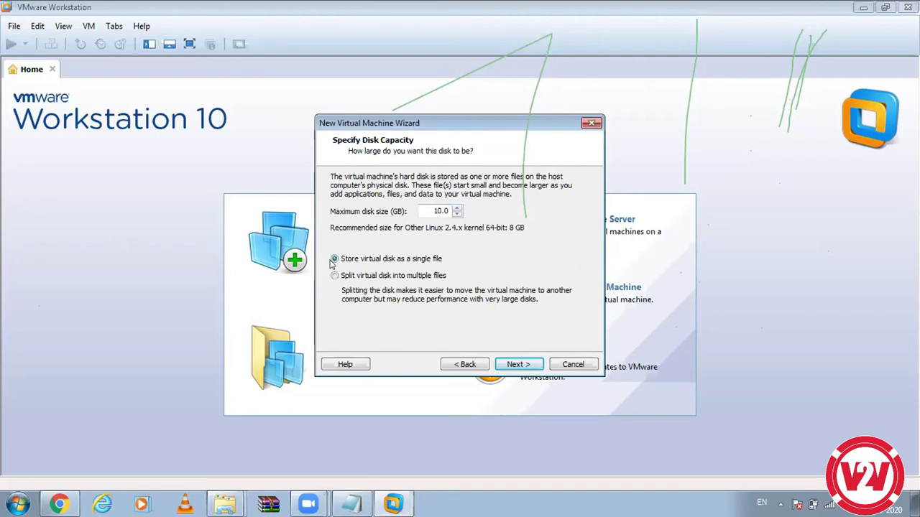
click(515, 364)
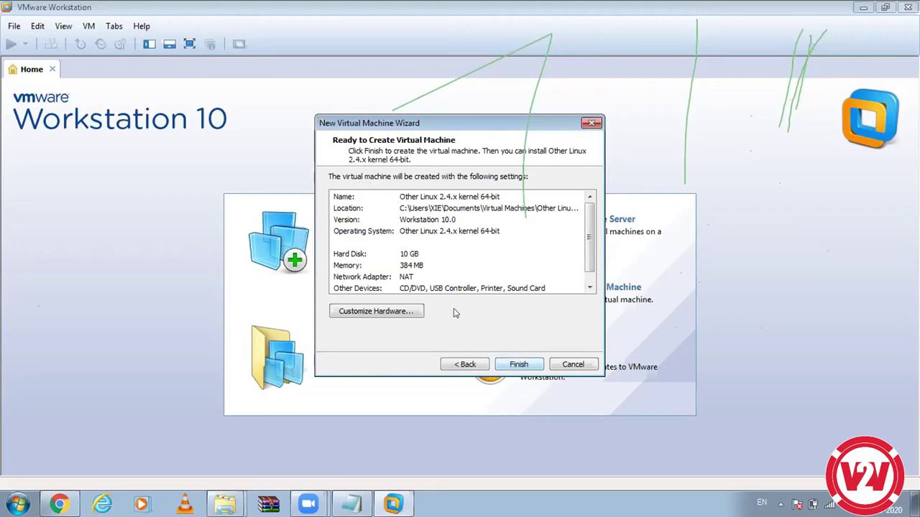
Step: Raise the new machine's memory to nearly 1 GB, then step back through the wizard
click(401, 313)
drag(513, 250, 508, 235)
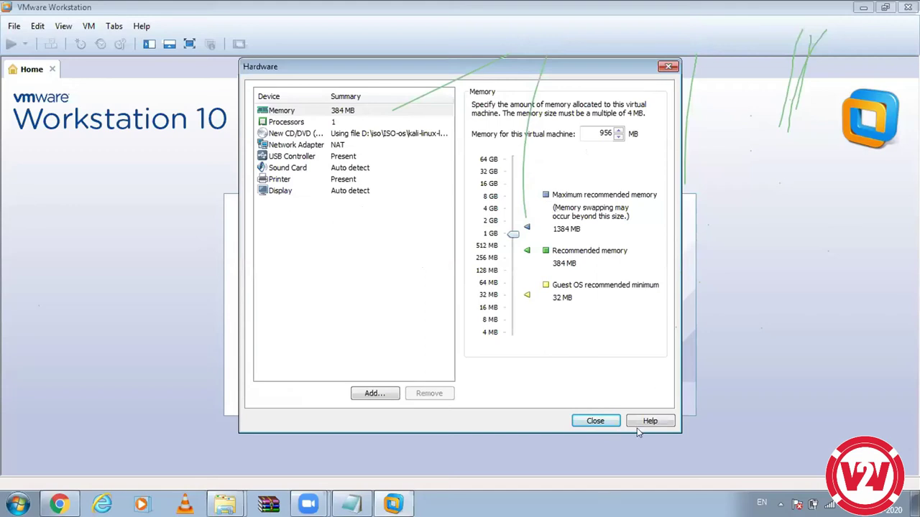
key(Return)
click(465, 364)
click(479, 366)
Step: Keep Other Linux 2.4.x kernel 64-bit as the version and browse for the installer ISO image
click(466, 364)
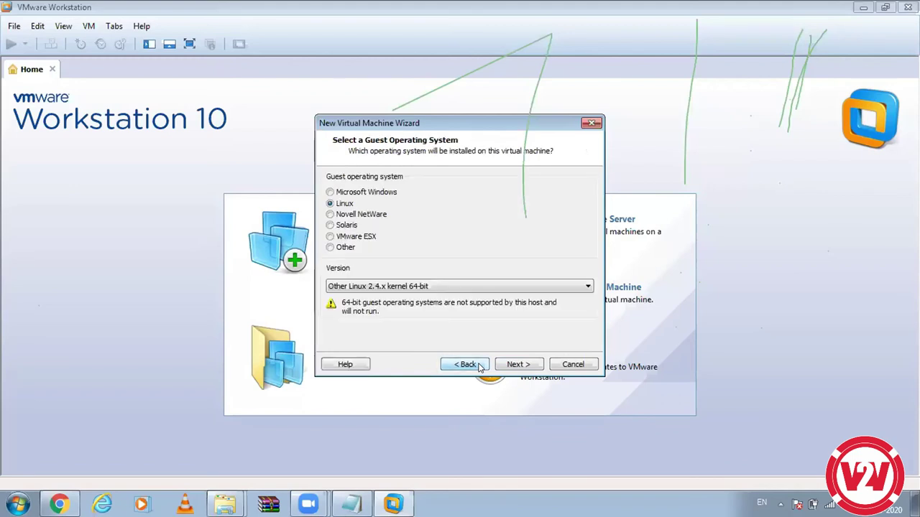
click(466, 364)
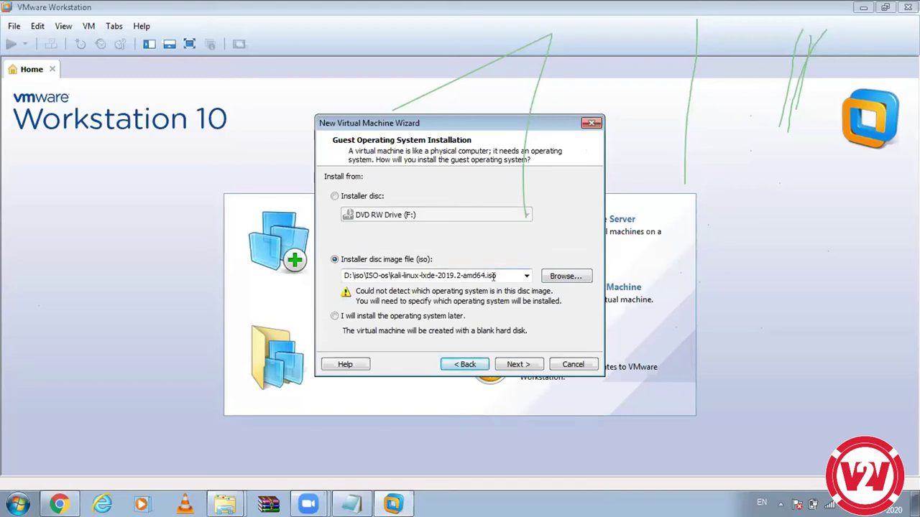
click(528, 368)
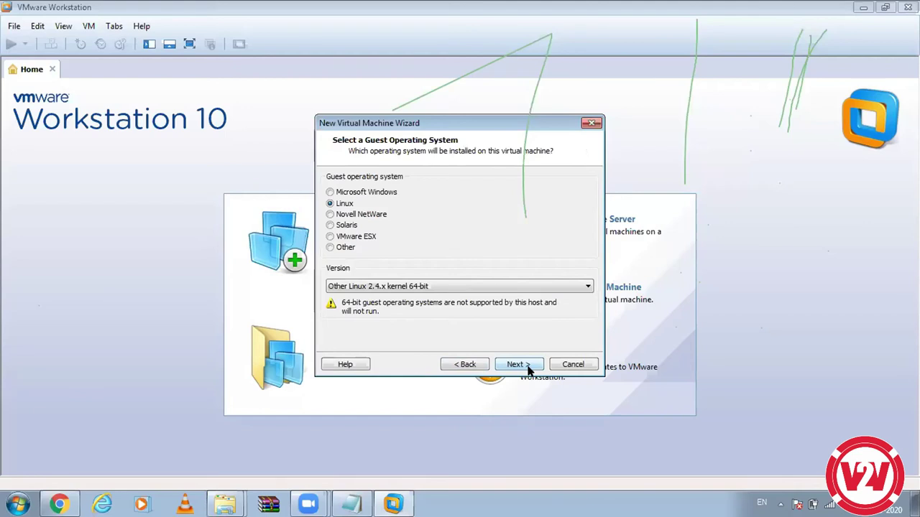
click(524, 287)
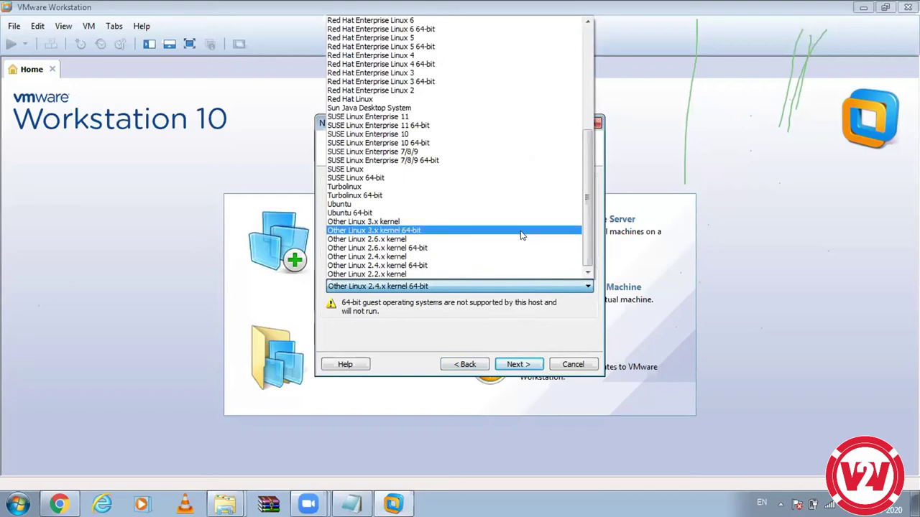
click(523, 265)
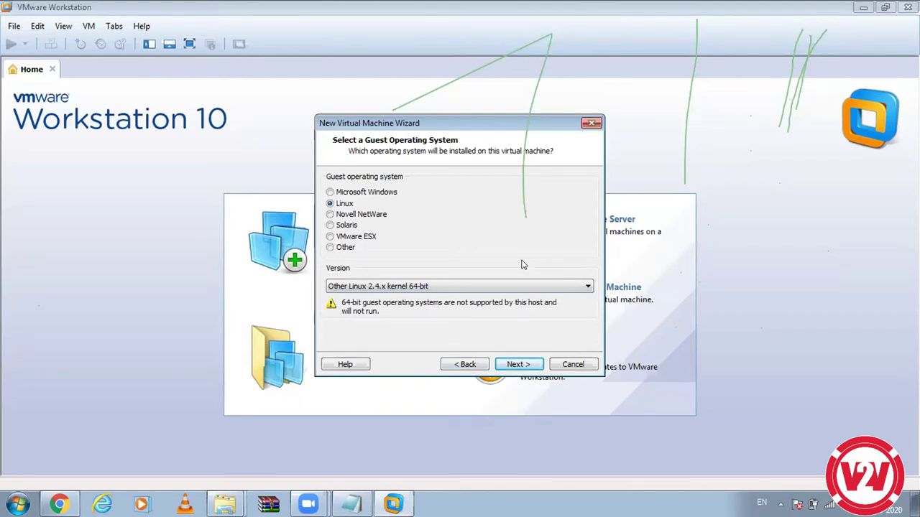
click(465, 364)
click(568, 277)
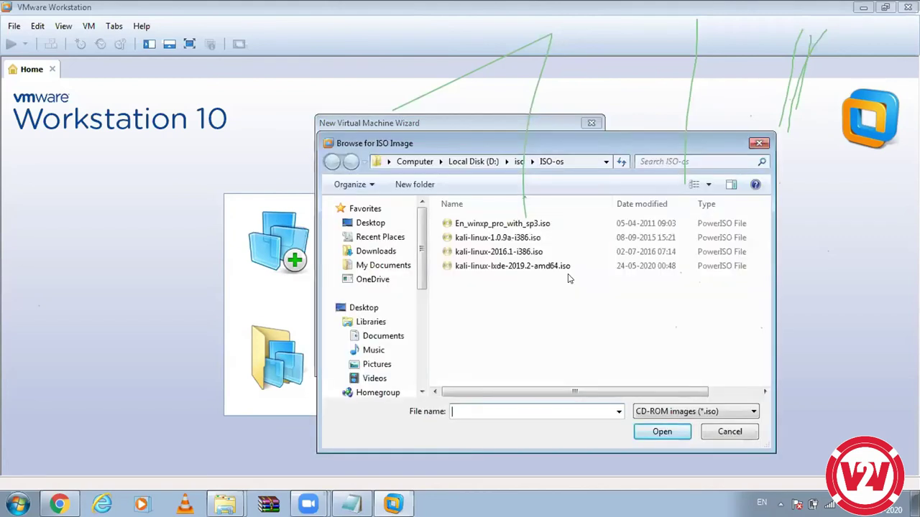
Step: Look inside the Desktop's IDEMI-22-06-2019 folder, then close the ISO browser without picking a file
click(381, 225)
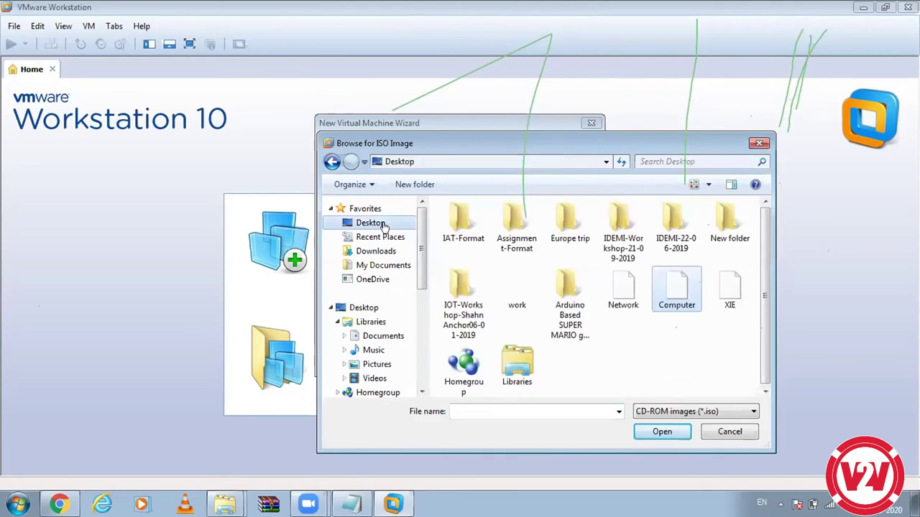
double_click(676, 230)
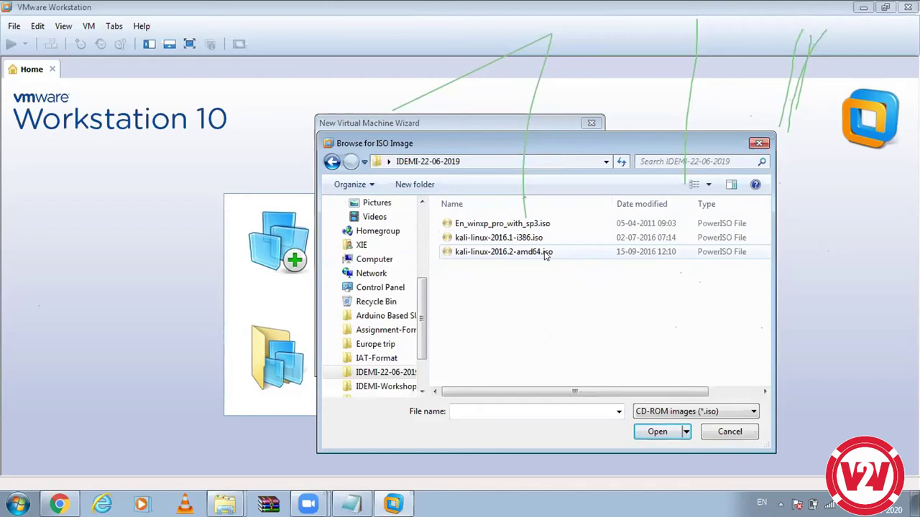
click(759, 143)
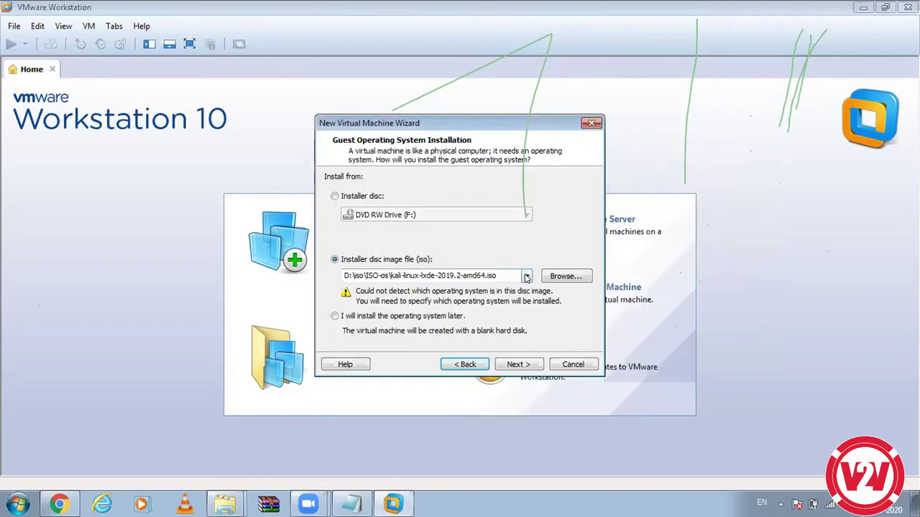
Step: Continue past the installer image and guest OS pages with Linux / Other Linux 2.4.x kernel 64-bit
click(535, 366)
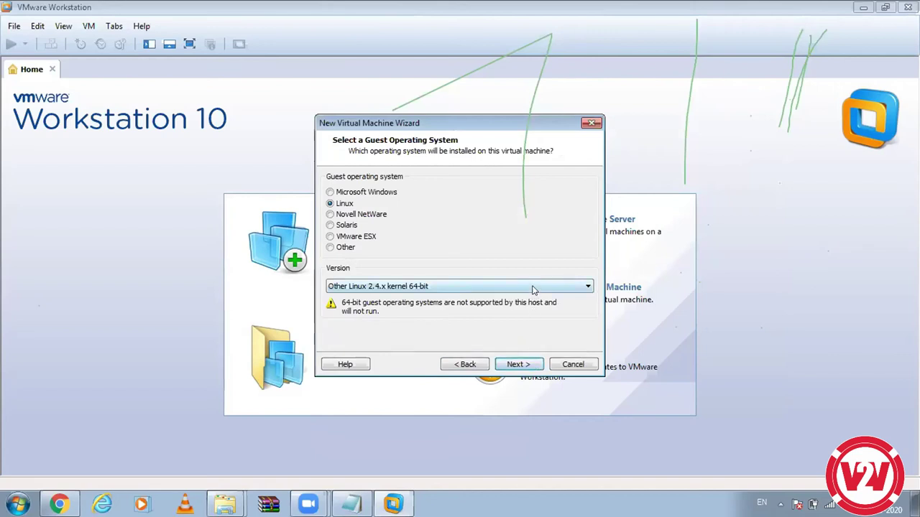
click(526, 364)
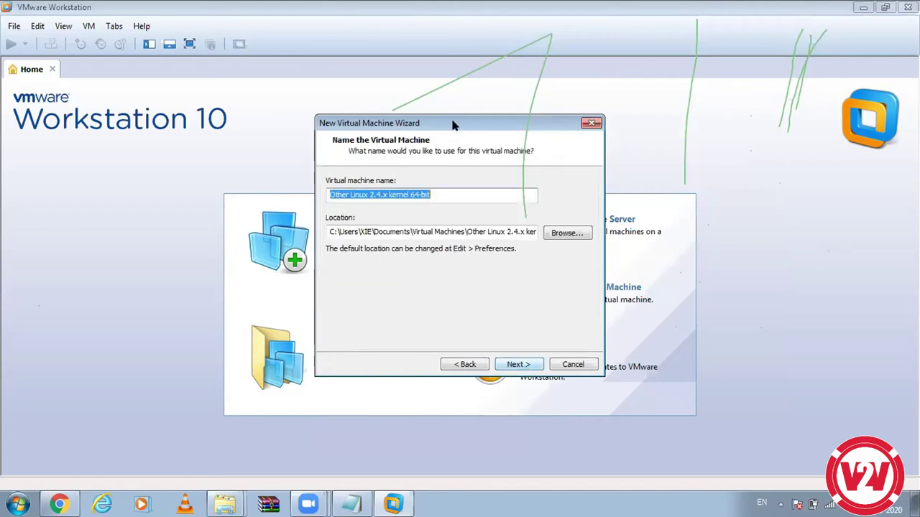
Step: Name the machine 'kalilinux' and keep the 10.0 GB single-file disk
text(kalilu)
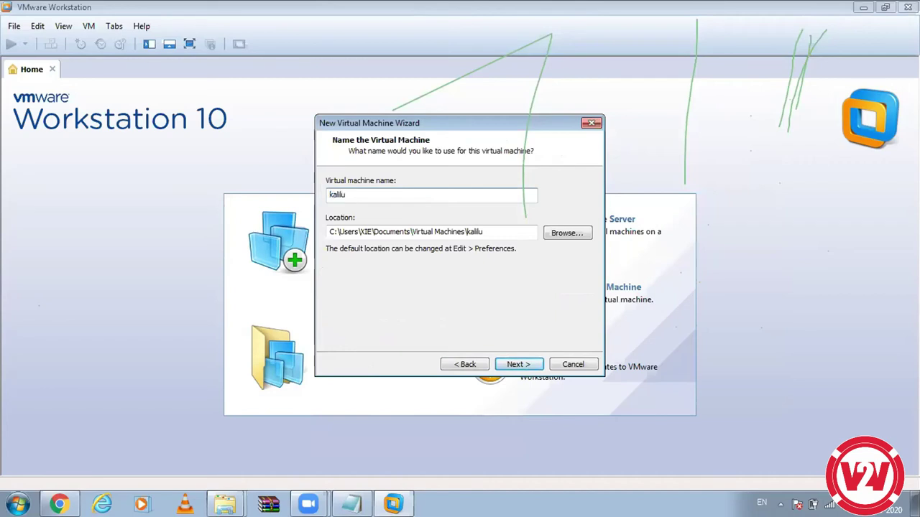
key(BackSpace)
text(inux)
click(525, 365)
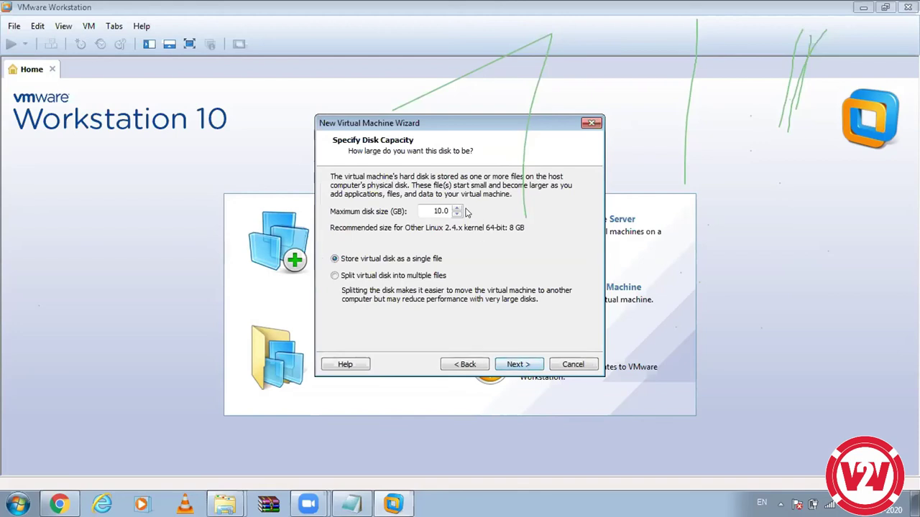
click(455, 366)
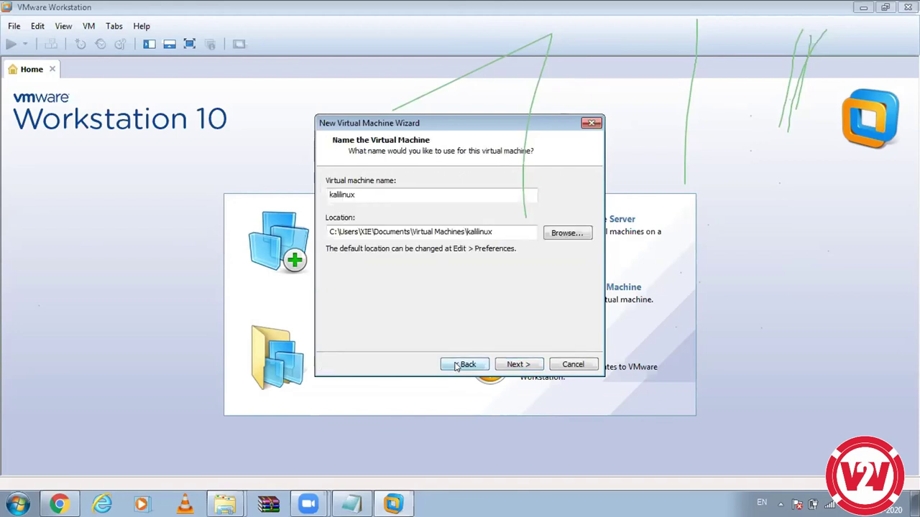
click(525, 365)
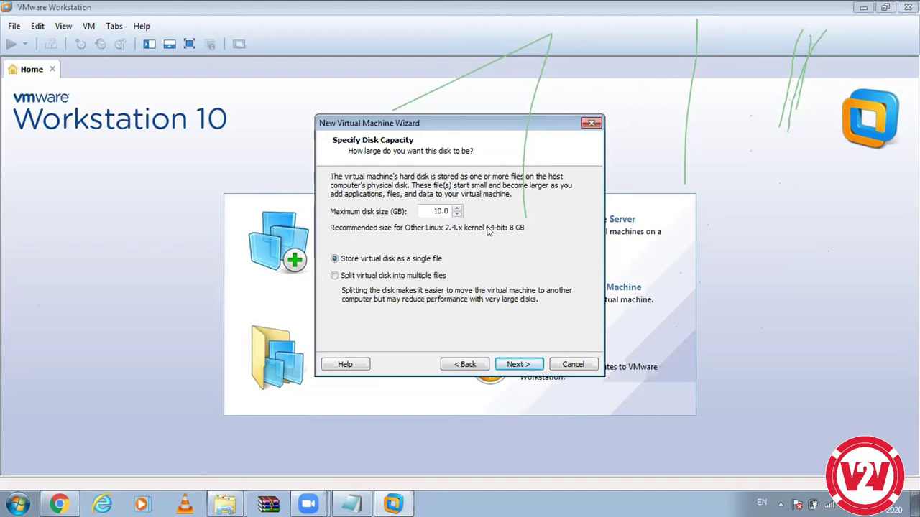
click(522, 367)
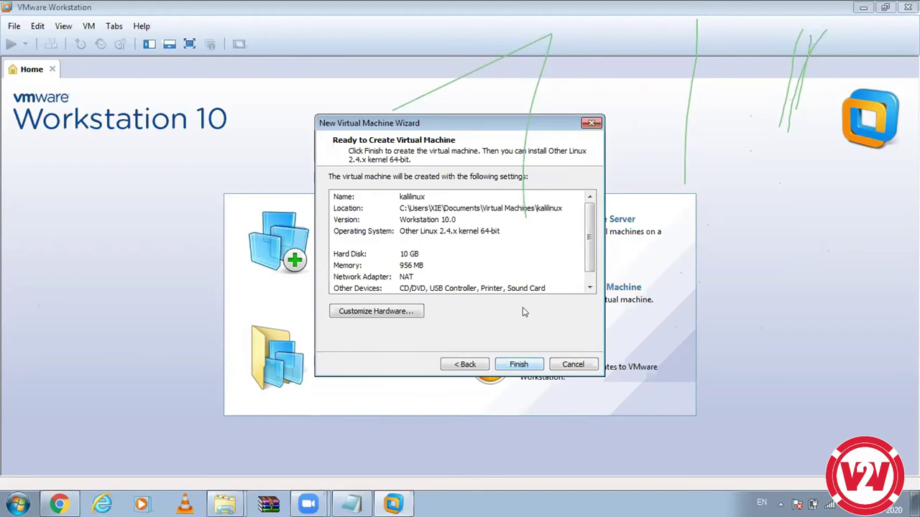
Step: Set memory to 1024 MB, confirm NAT networking, and finish creating the kalilinux machine
click(403, 311)
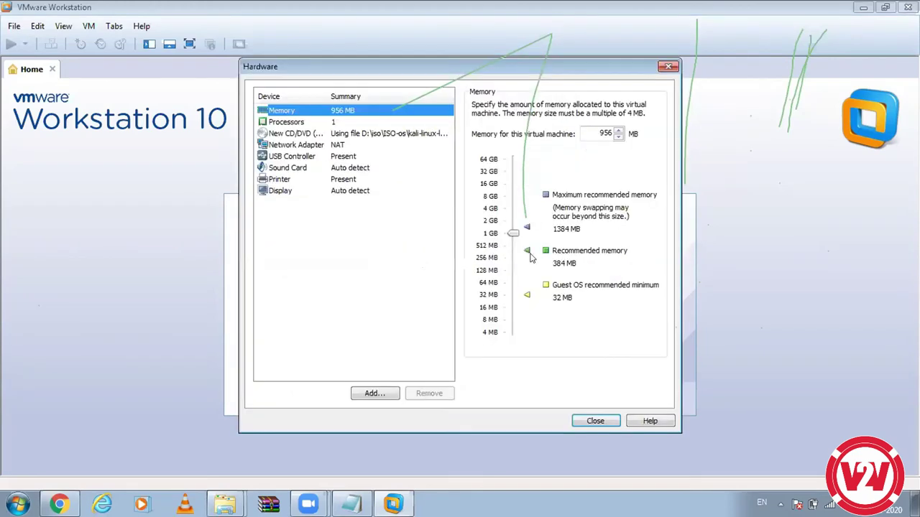
mouse_move(514, 235)
mouse_down()
mouse_move(513, 244)
mouse_move(518, 236)
mouse_up()
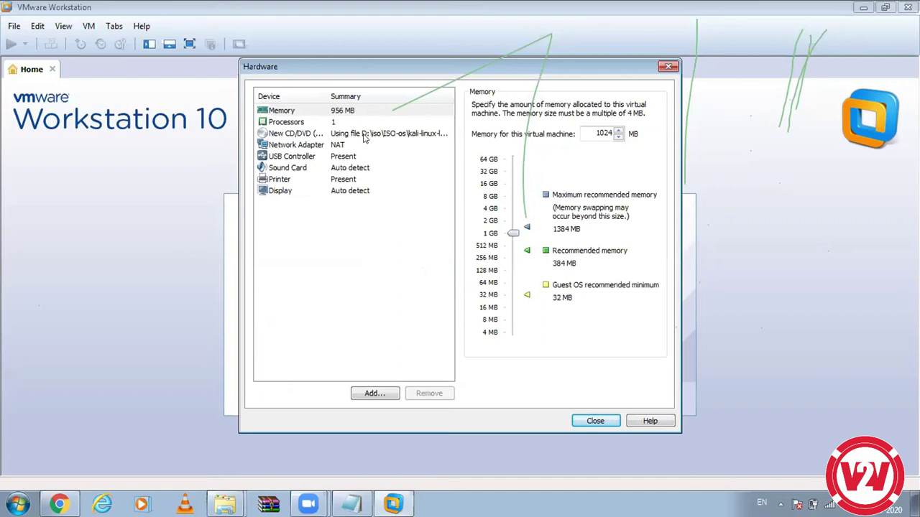
click(340, 146)
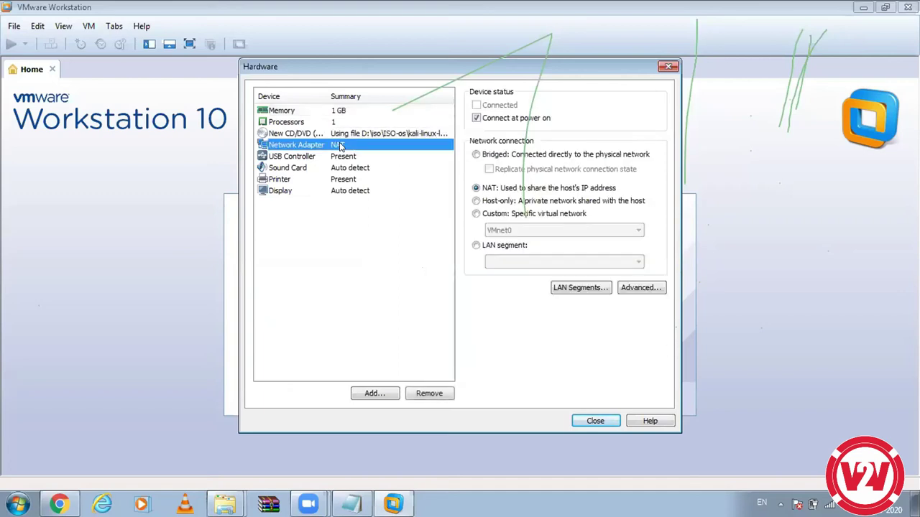
click(338, 112)
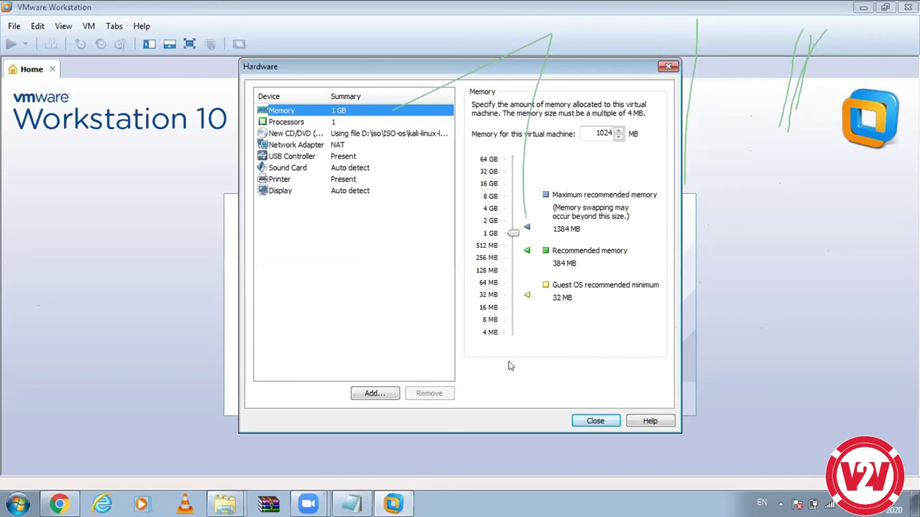
click(595, 421)
click(534, 364)
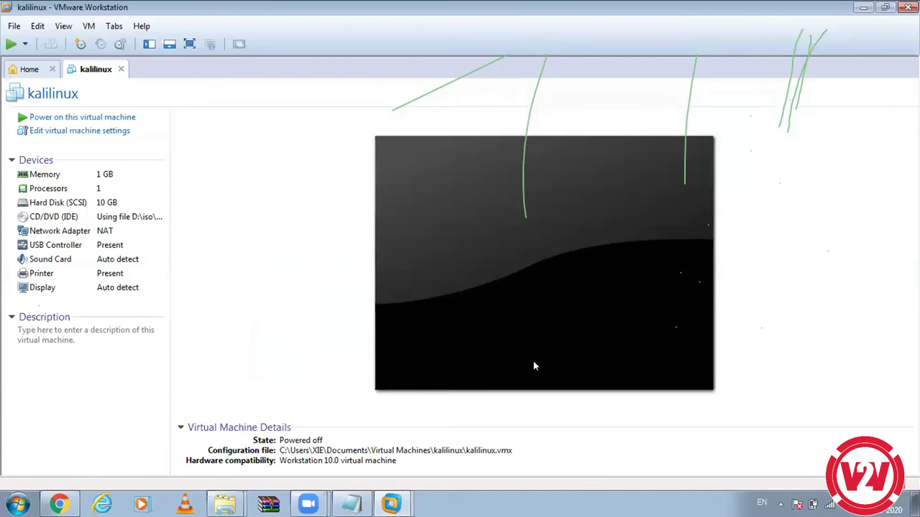
Step: Bring the Notepad note with the default Kali login credentials in front of VMware
click(101, 117)
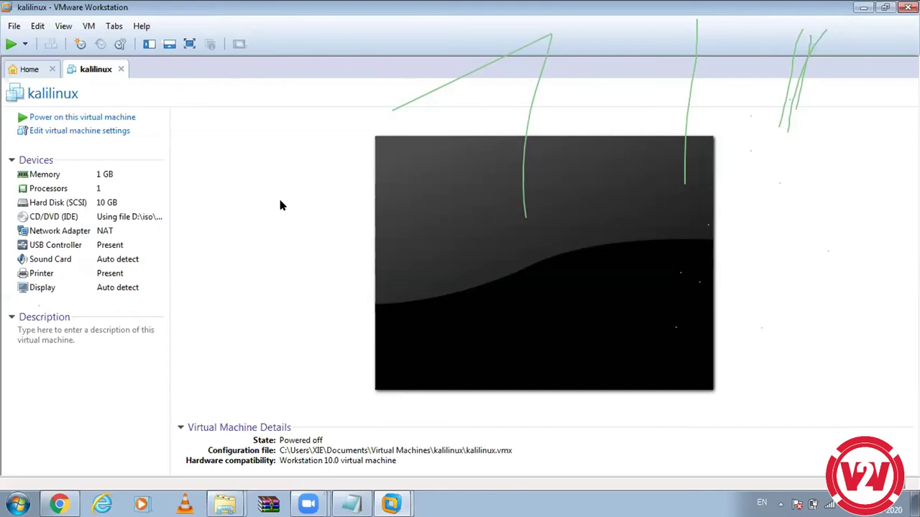
click(351, 503)
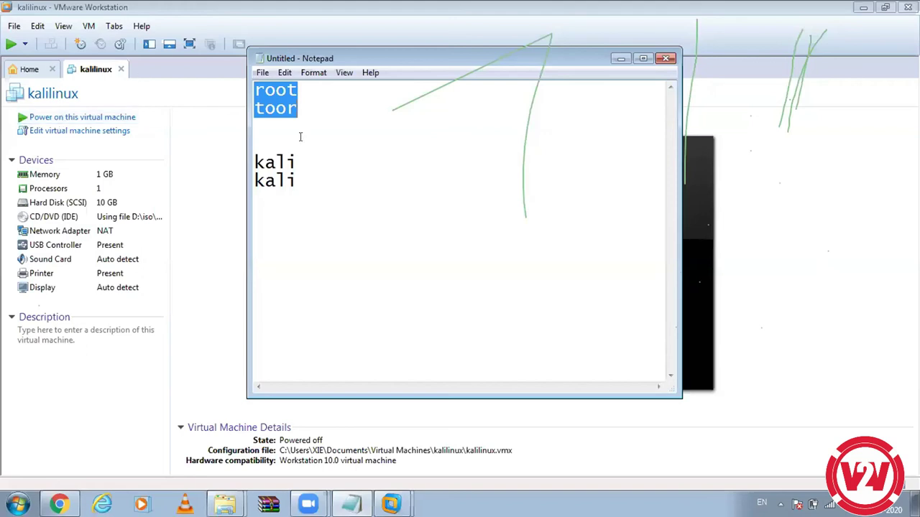
Step: Minimize both VMware Workstation and the Notepad note to reveal the desktop
click(834, 189)
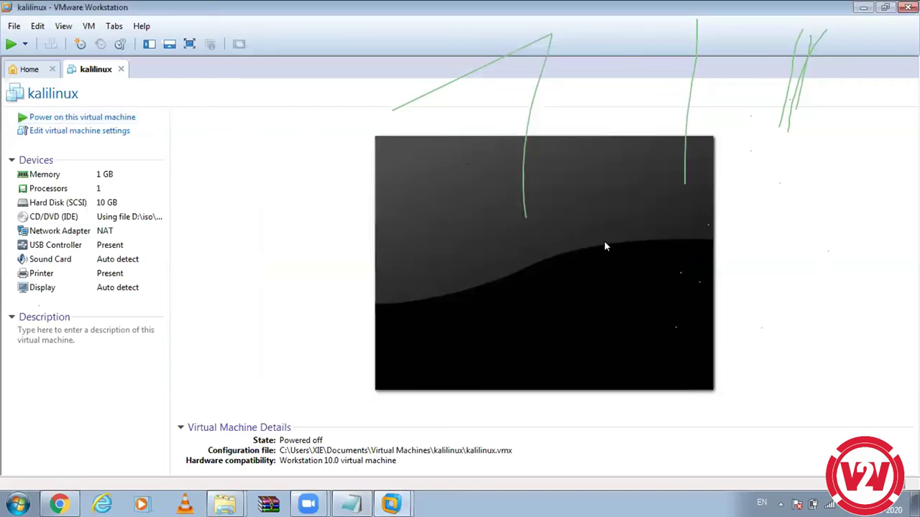
click(863, 7)
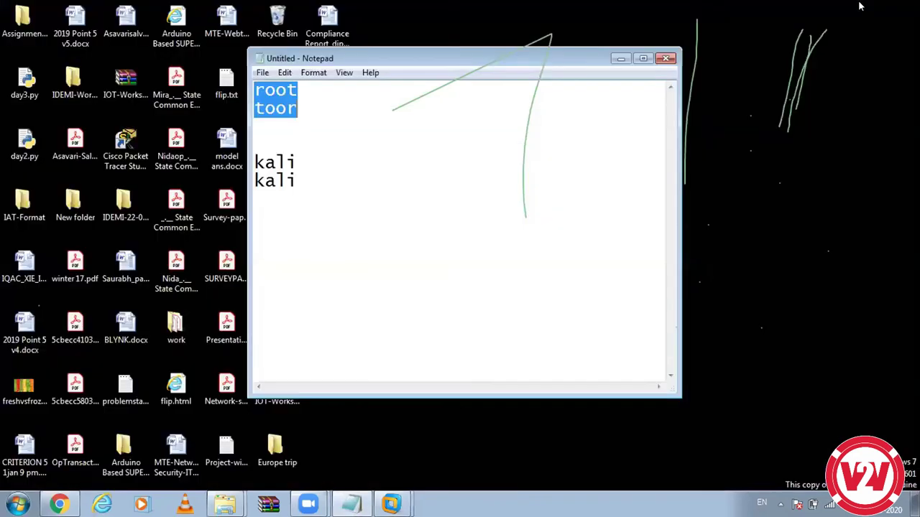
click(620, 58)
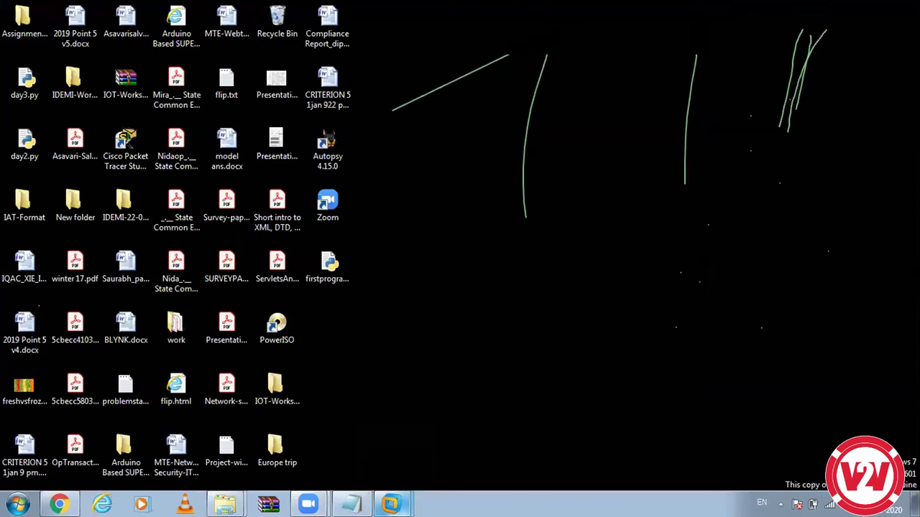
mouse_move(391, 505)
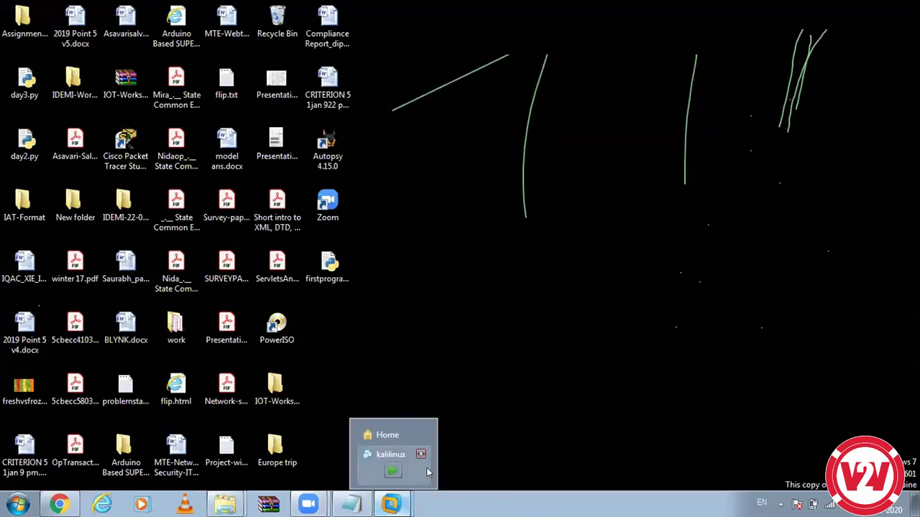
click(427, 472)
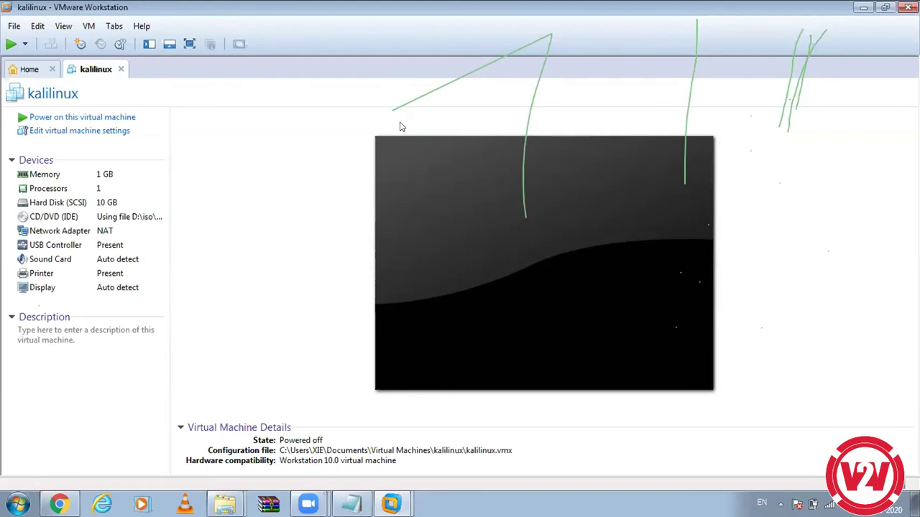
click(857, 10)
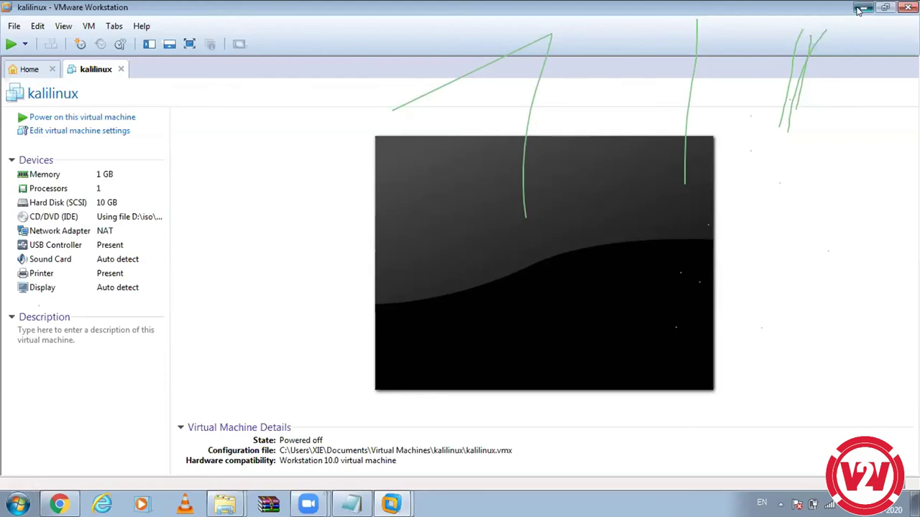